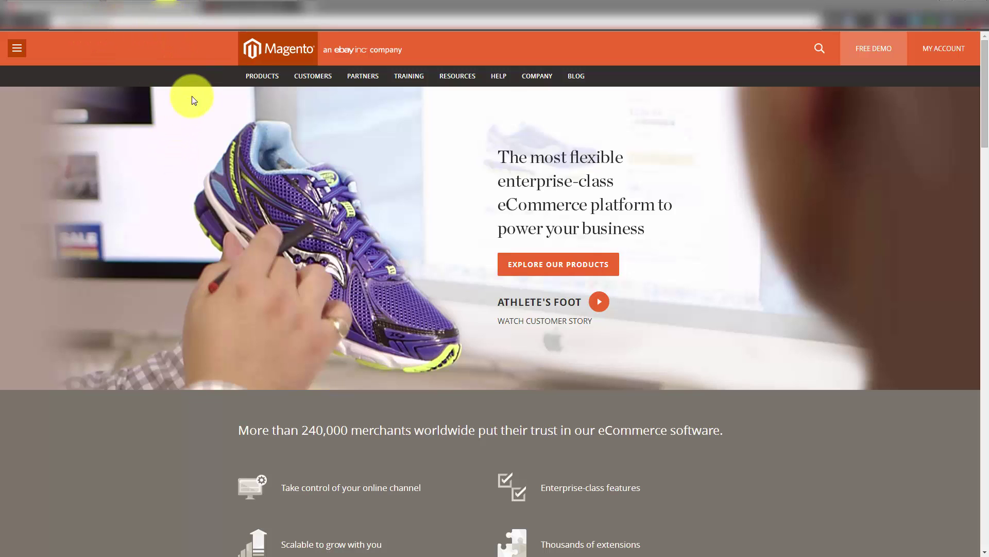
Go to the Open Source Community Edition section under Products on Magento.com
mouse_move(265, 81)
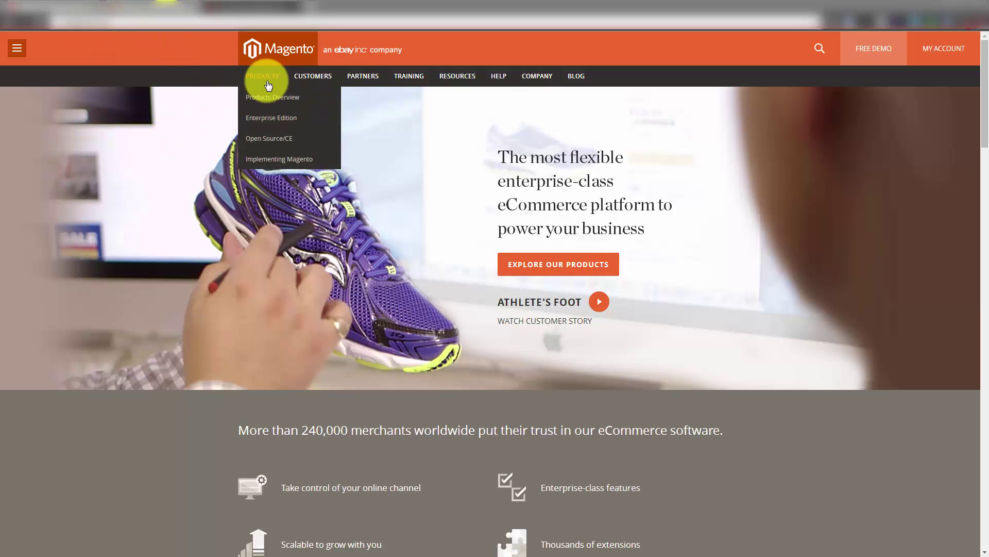
click(269, 137)
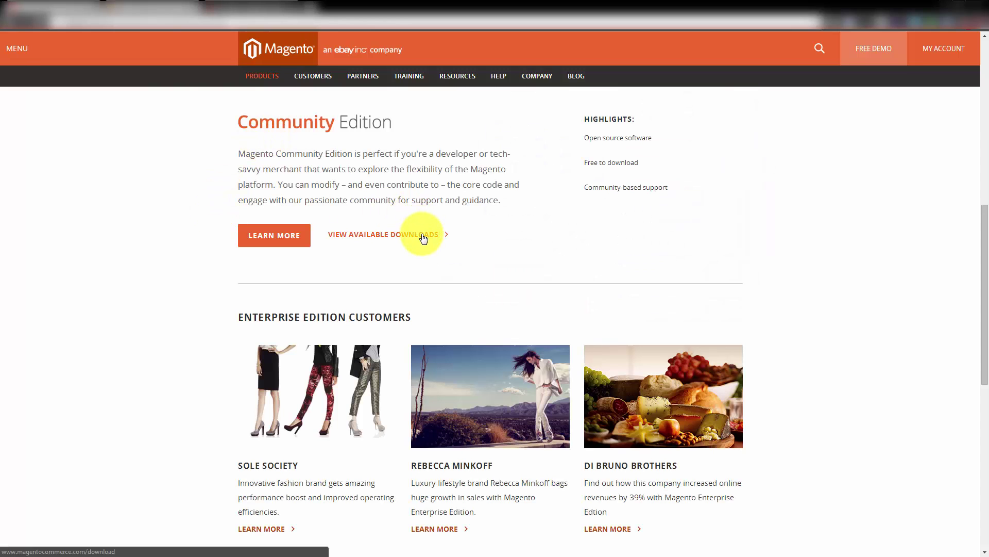
Open the Community Edition downloads and pick the magento-1.9.0.1.tar.gz full-release package
click(422, 236)
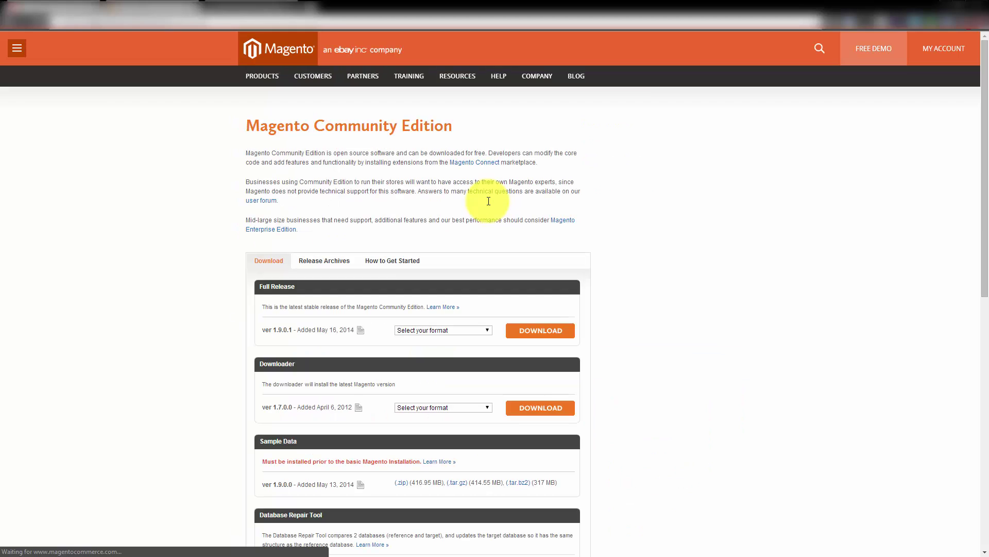
scroll(165, 301, down, 1)
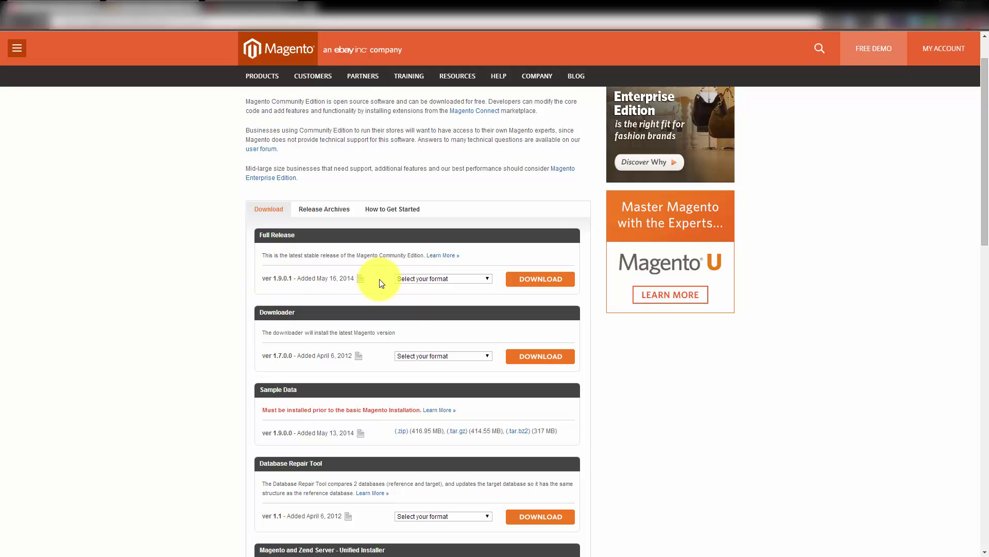
click(419, 281)
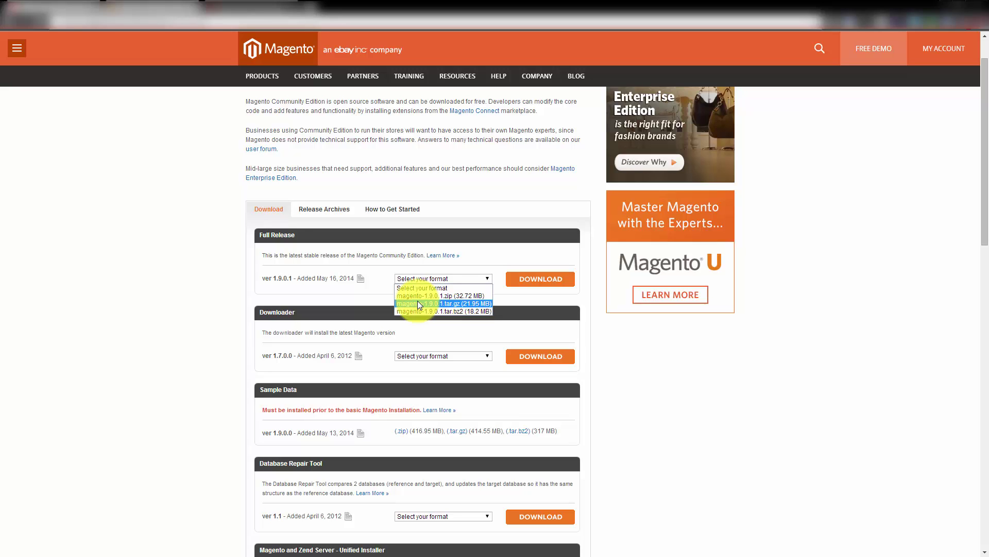
click(418, 303)
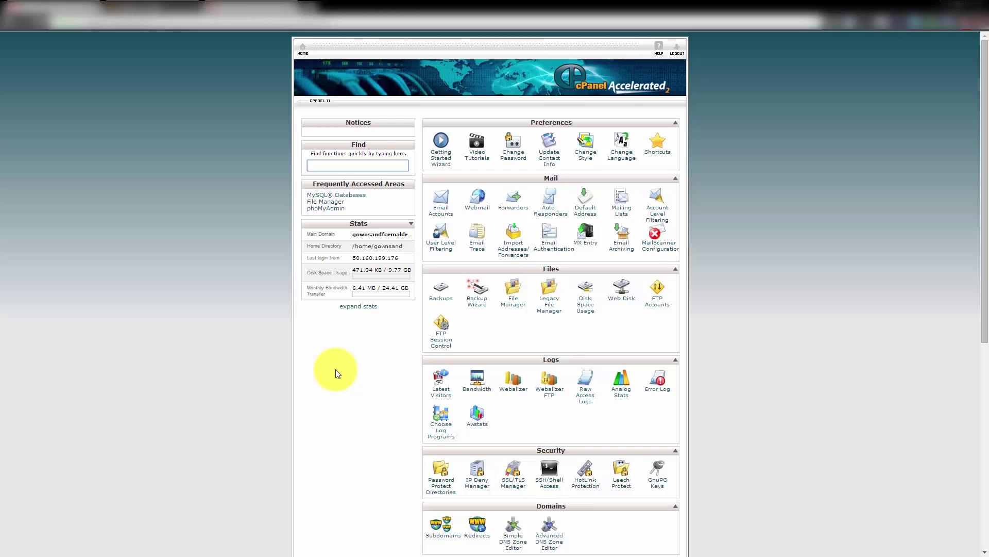
Extract magento-1.9.0.1.tar.gz into /public_html with cPanel's File Manager
click(520, 307)
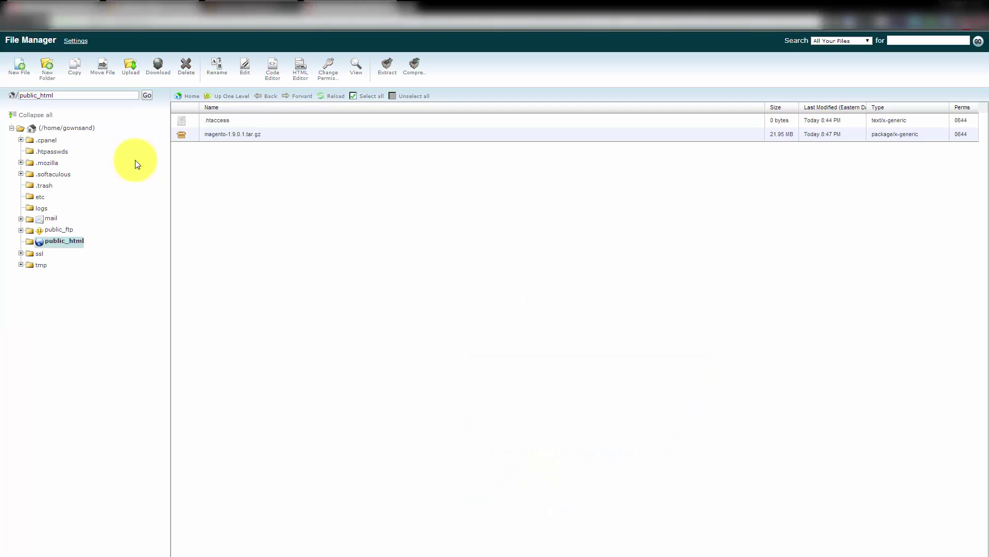
click(232, 134)
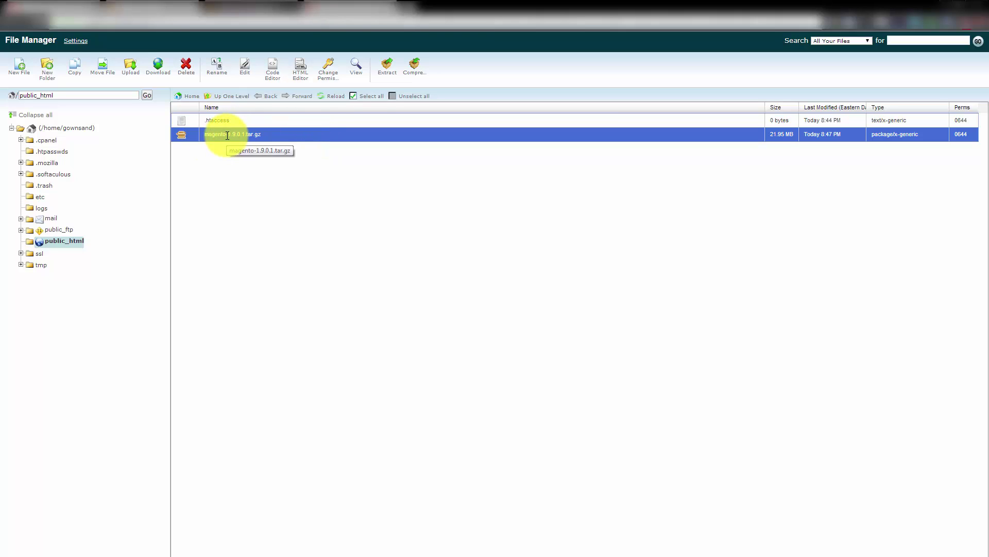
click(387, 66)
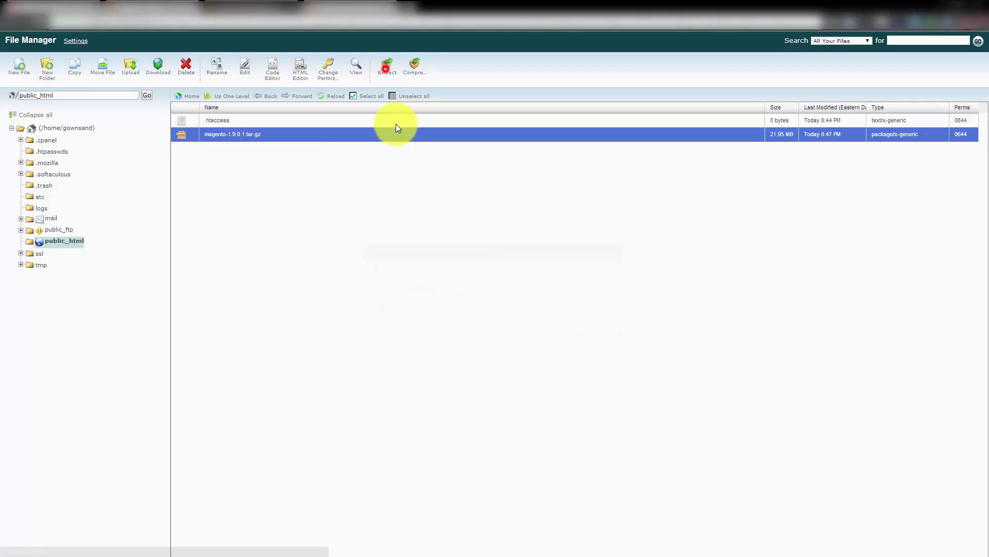
click(570, 334)
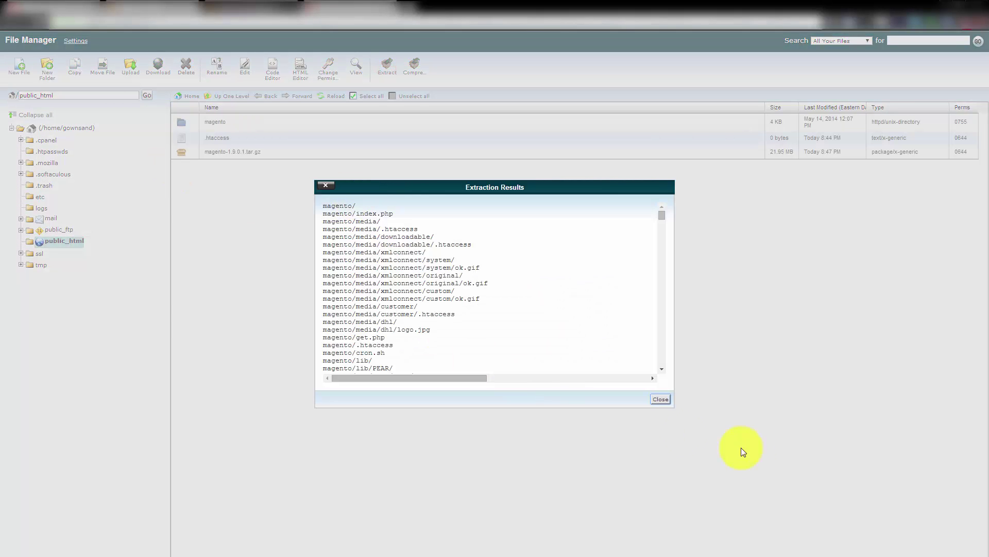
click(661, 399)
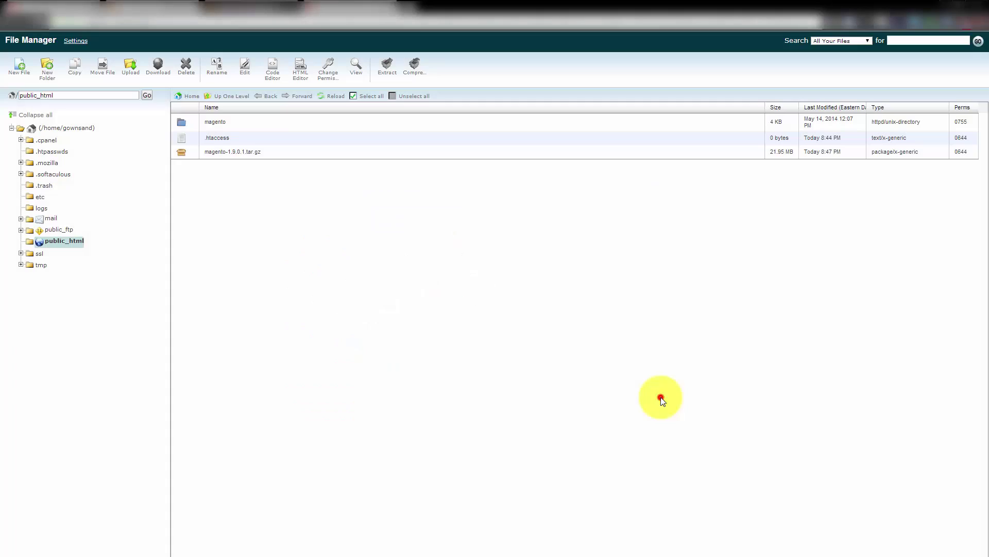
Open the extracted magento folder in File Manager
click(182, 121)
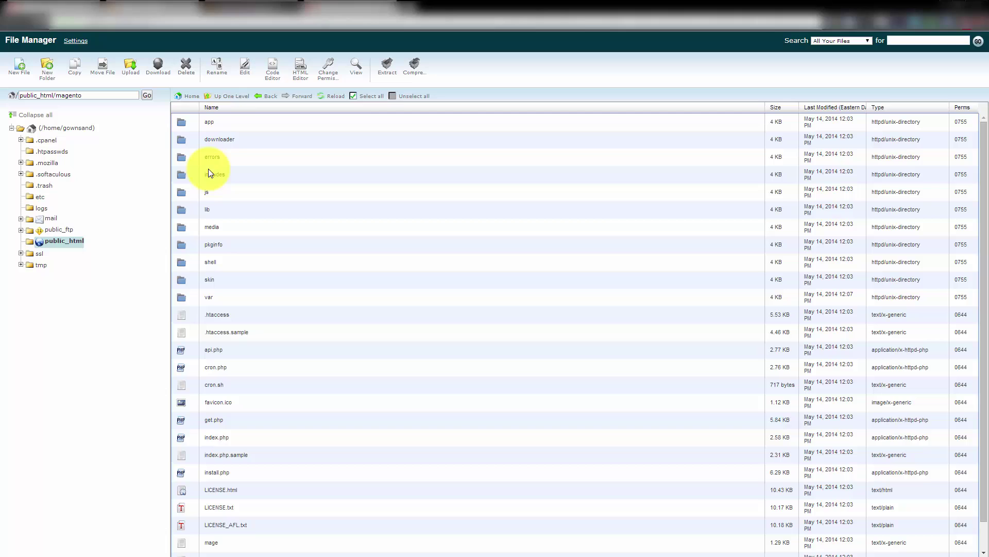
click(270, 96)
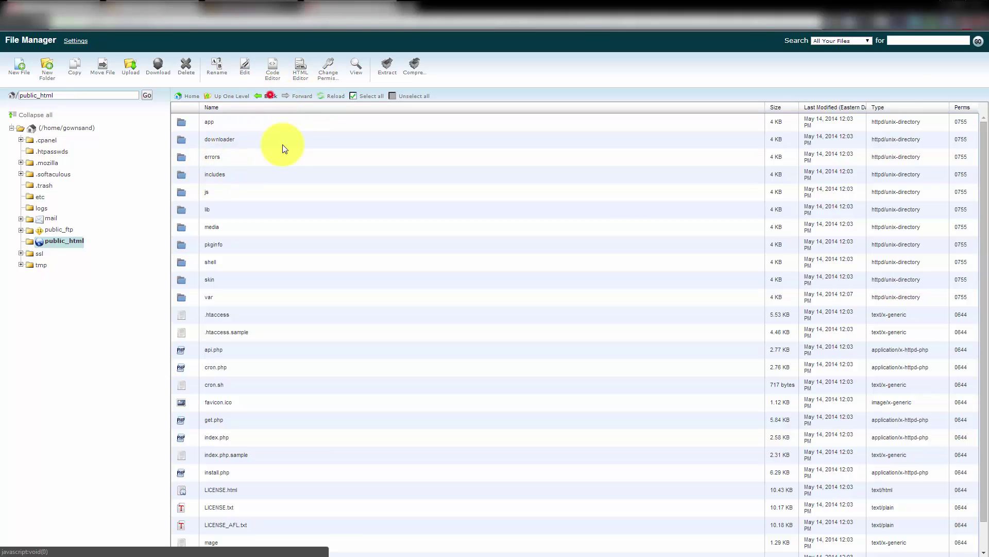
click(215, 121)
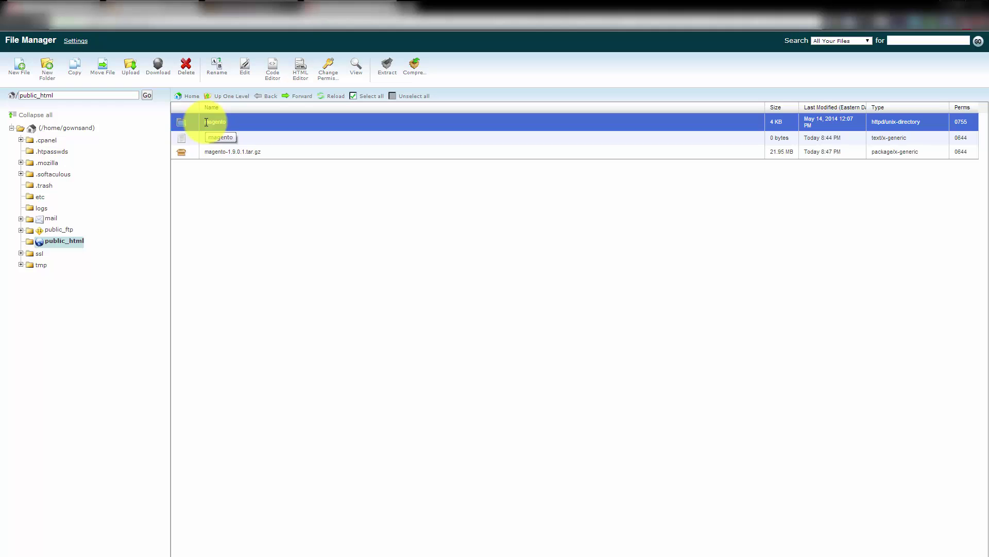
double_click(184, 123)
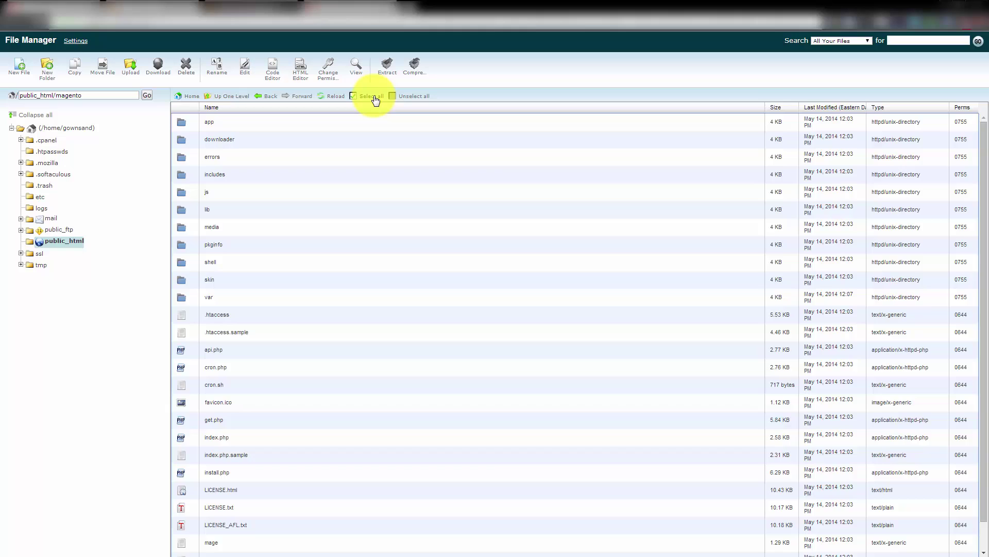
Move all contents of the magento folder into /public_html and return there
click(370, 96)
scroll(277, 421, down, 1)
scroll(277, 424, up, 1)
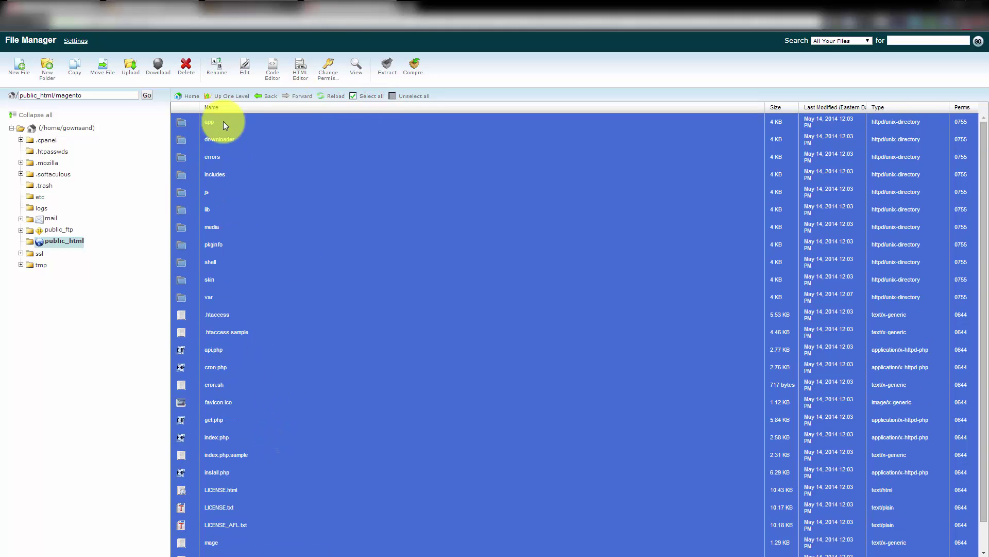
click(102, 65)
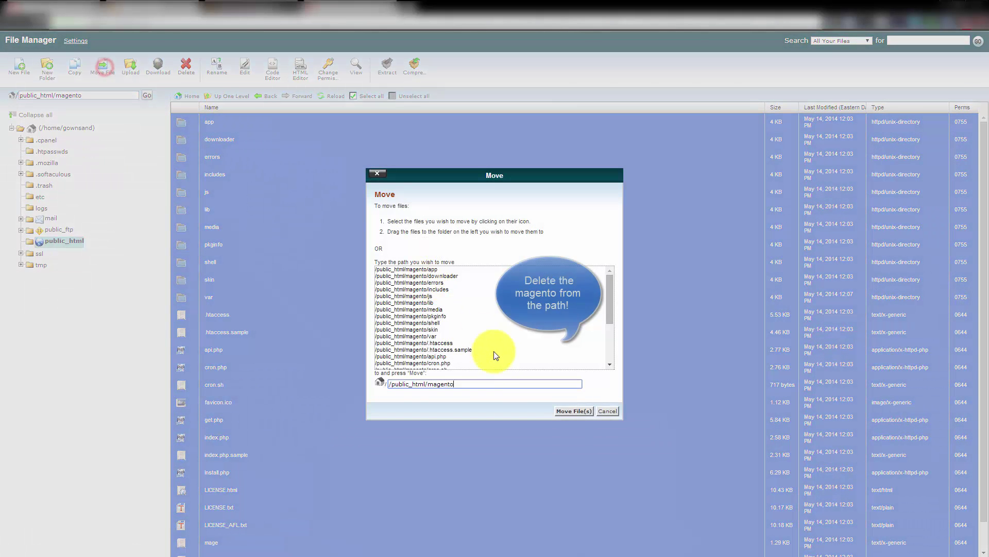
drag(428, 384, 455, 384)
key(BackSpace)
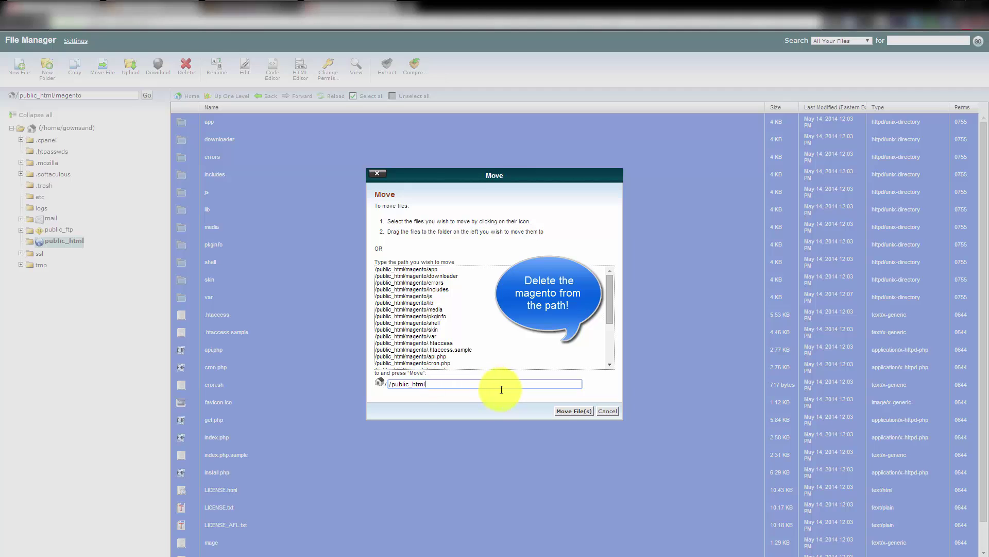
click(562, 412)
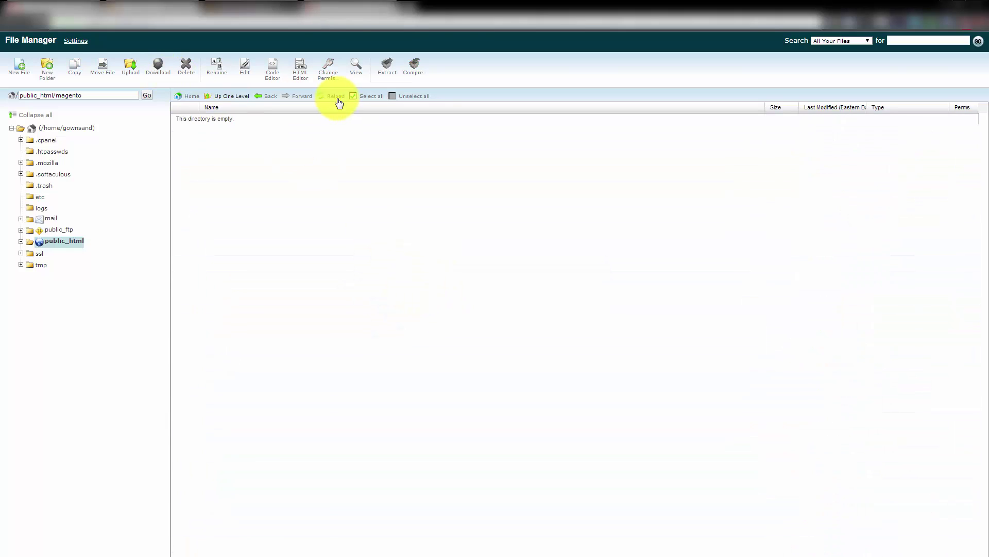
click(267, 97)
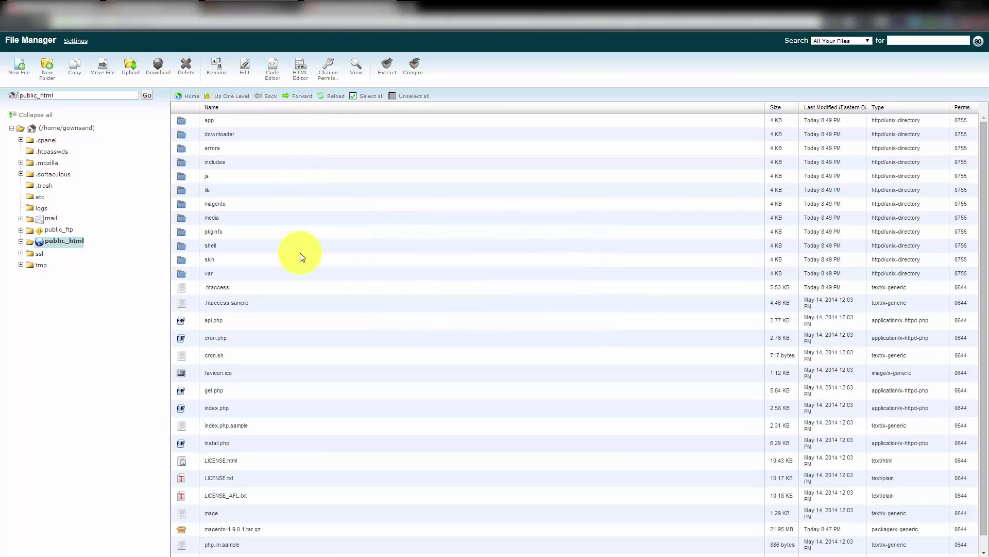
Open MySQL Databases from cPanel home, check the installer's address, and focus New Database
scroll(300, 252, down, 1)
scroll(298, 260, up, 1)
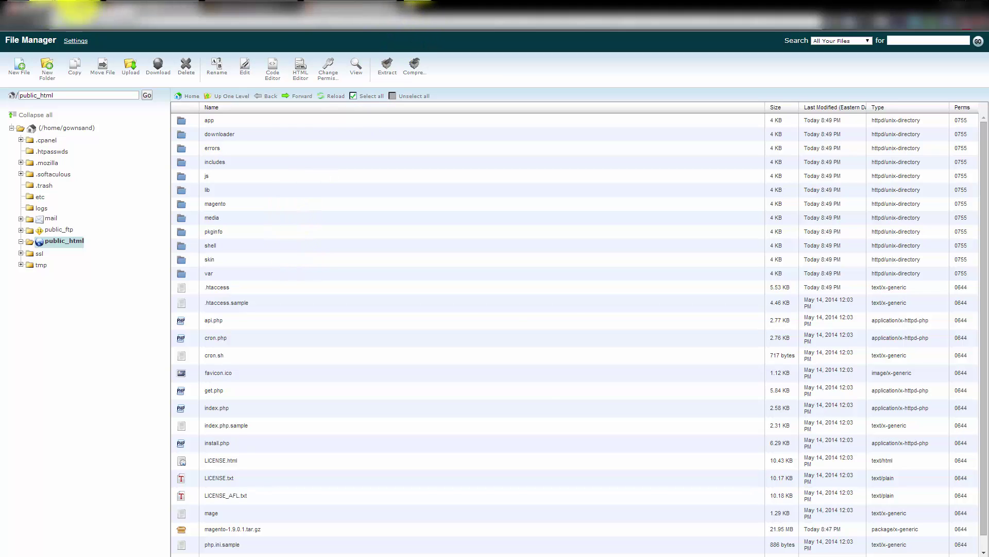
click(142, 9)
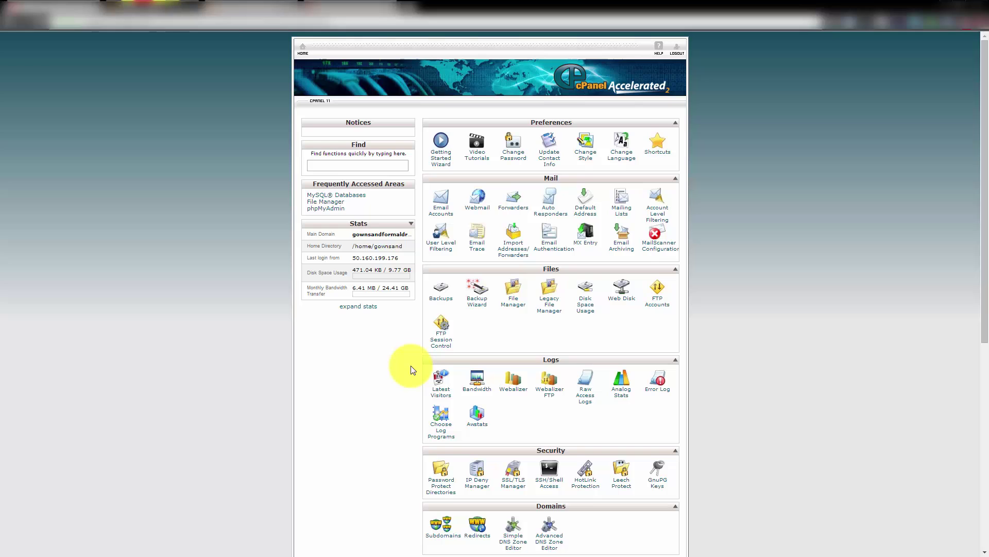
scroll(427, 358, down, 6)
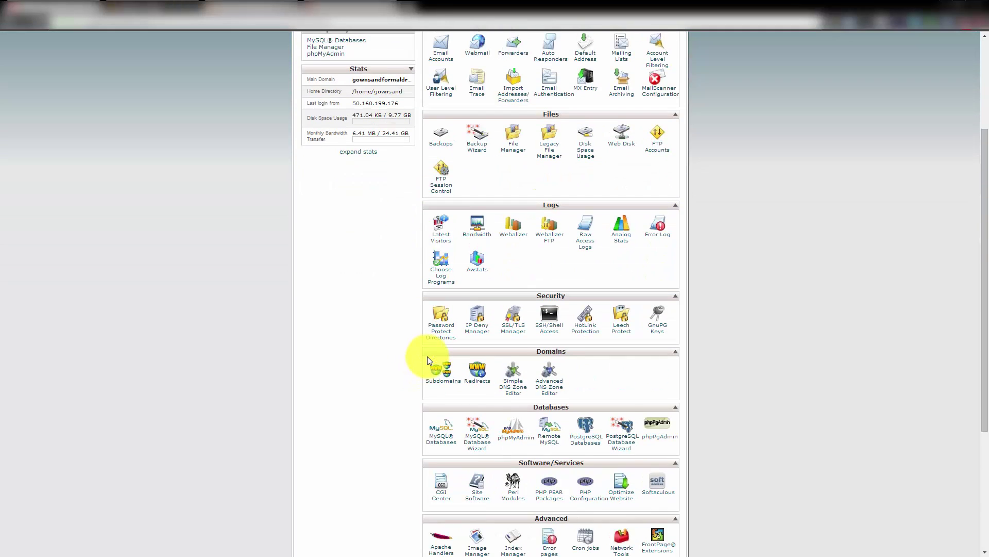
click(444, 281)
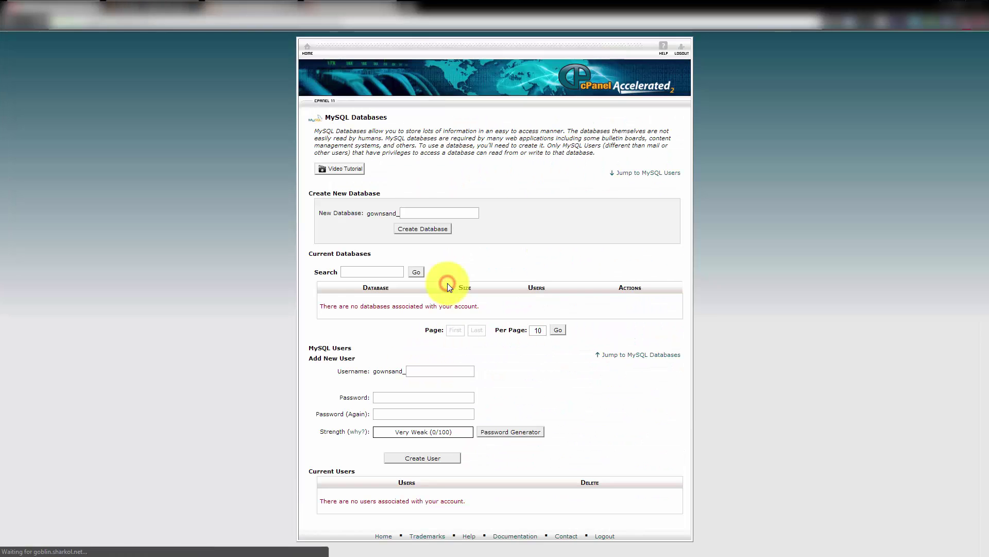
click(154, 9)
click(160, 22)
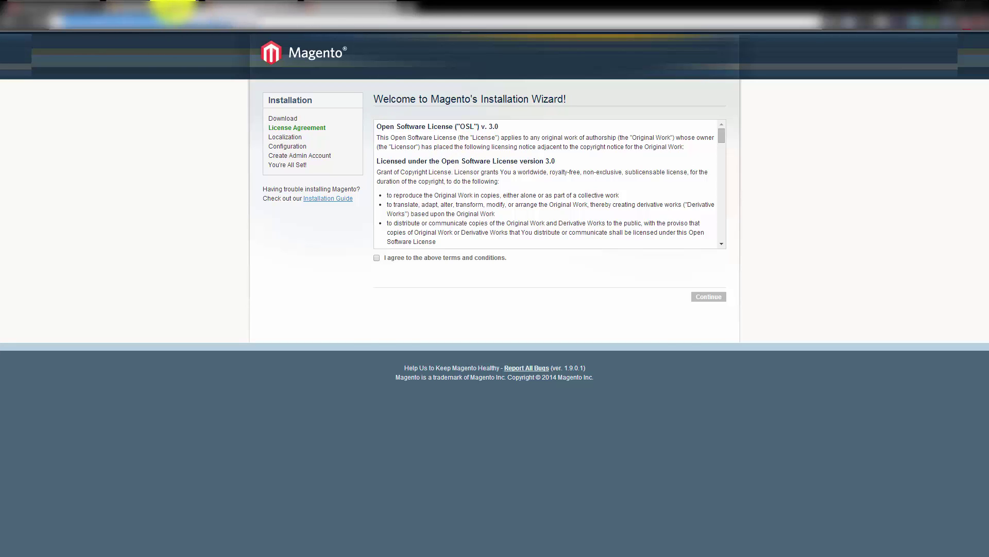
click(172, 11)
click(427, 213)
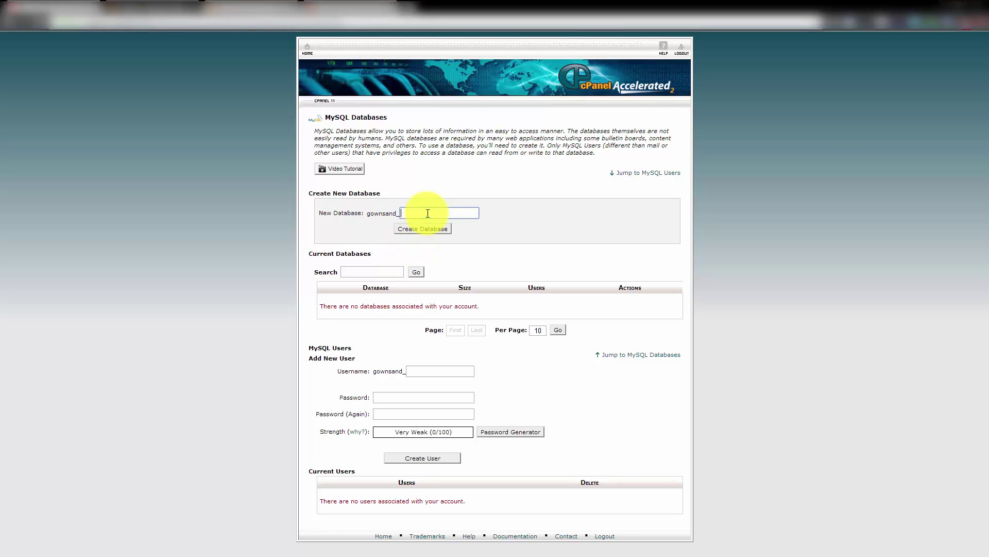
Create a new MySQL database named magento
text(magento)
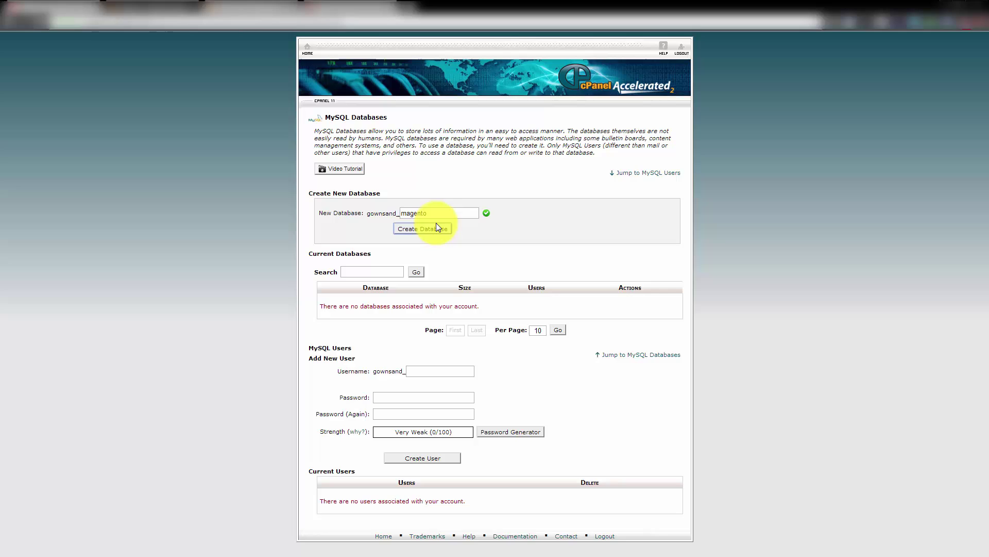
click(436, 227)
click(497, 163)
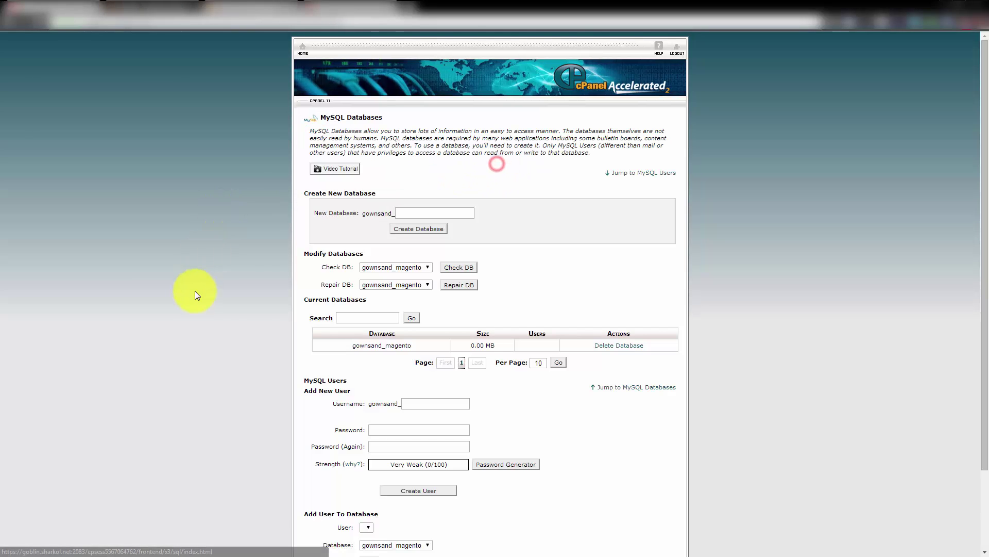
Enter magento as the new MySQL user name and apply a copied generated password
scroll(360, 369, down, 3)
click(413, 305)
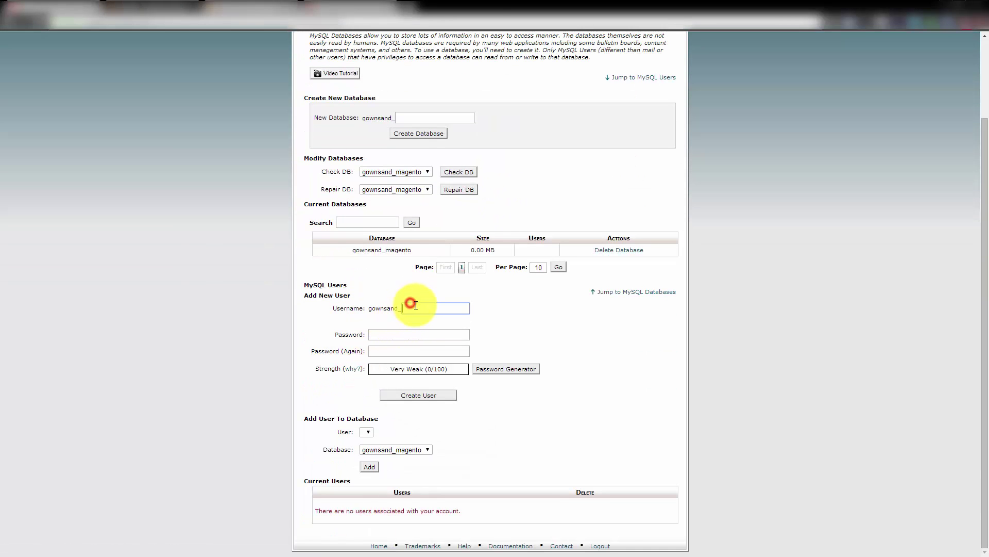
text(magento)
key(Tab)
click(500, 367)
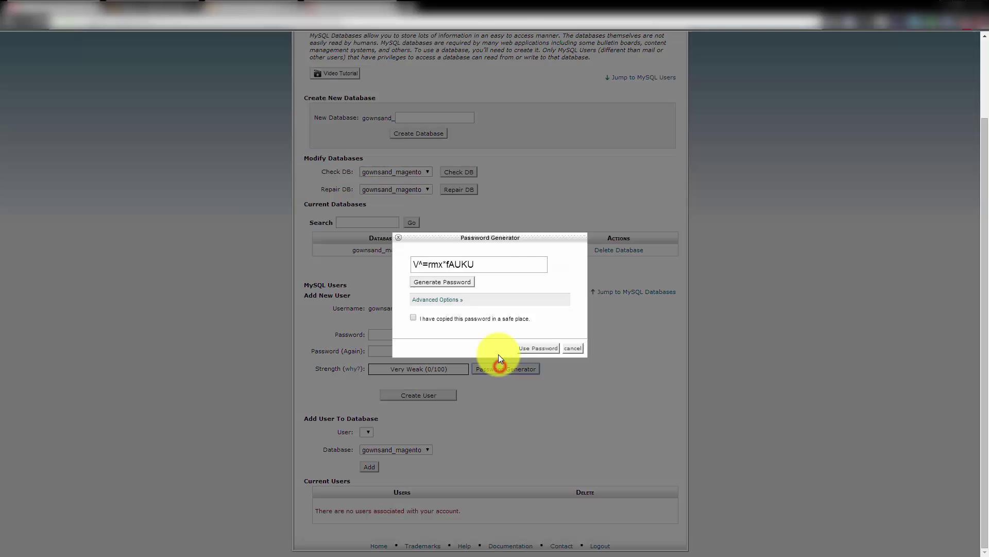
triple_click(453, 265)
right_click(461, 265)
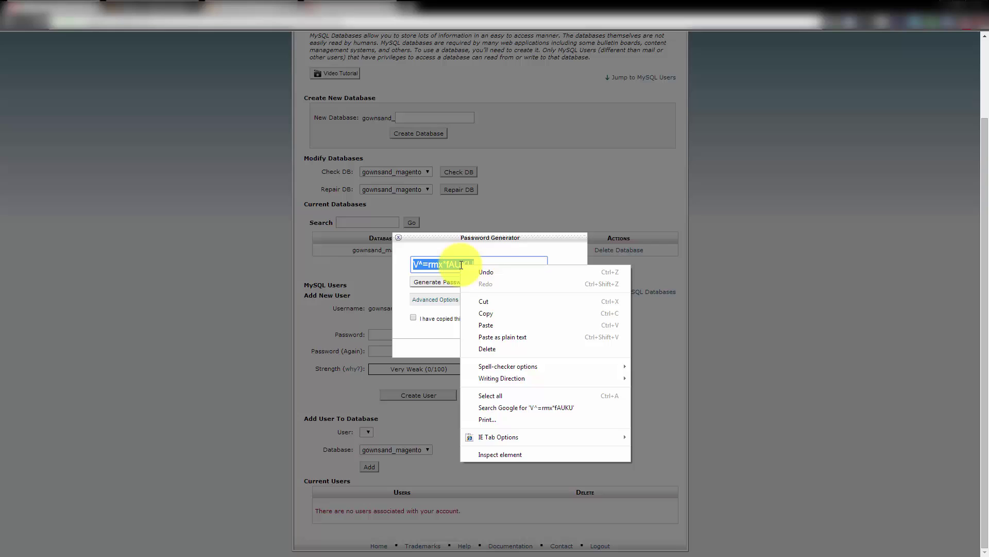
click(478, 313)
click(448, 316)
click(524, 346)
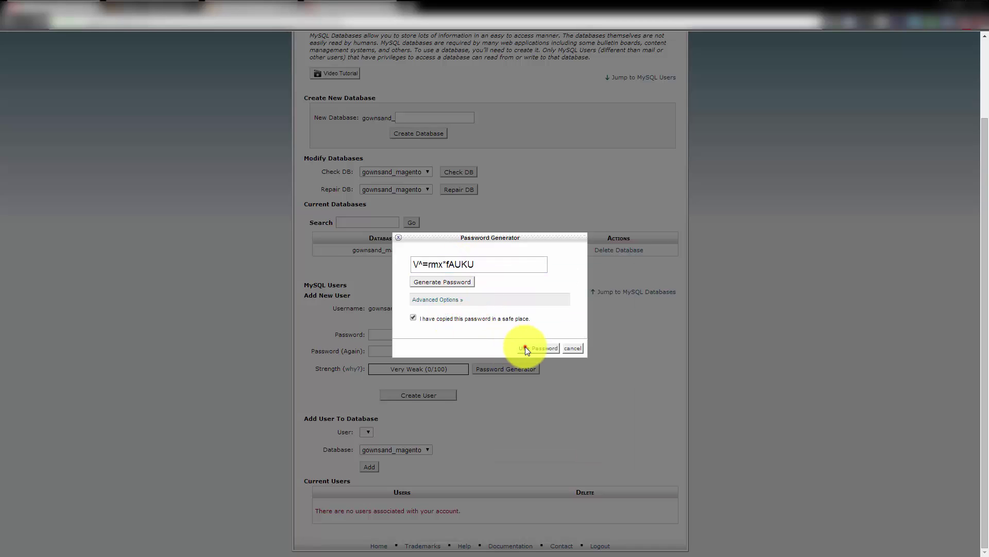
Generate and copy a fresh strong password, apply it, and create the magento user
click(505, 367)
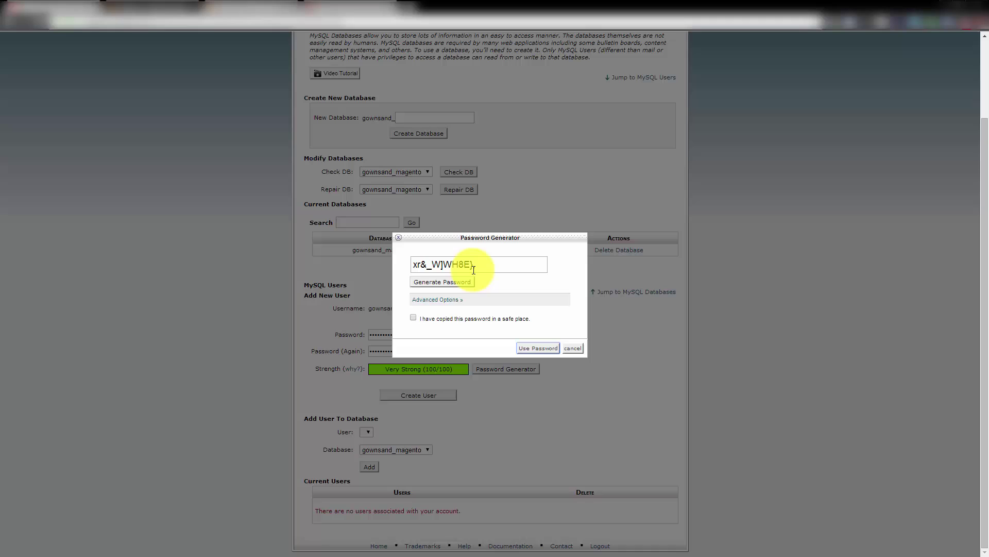
click(456, 283)
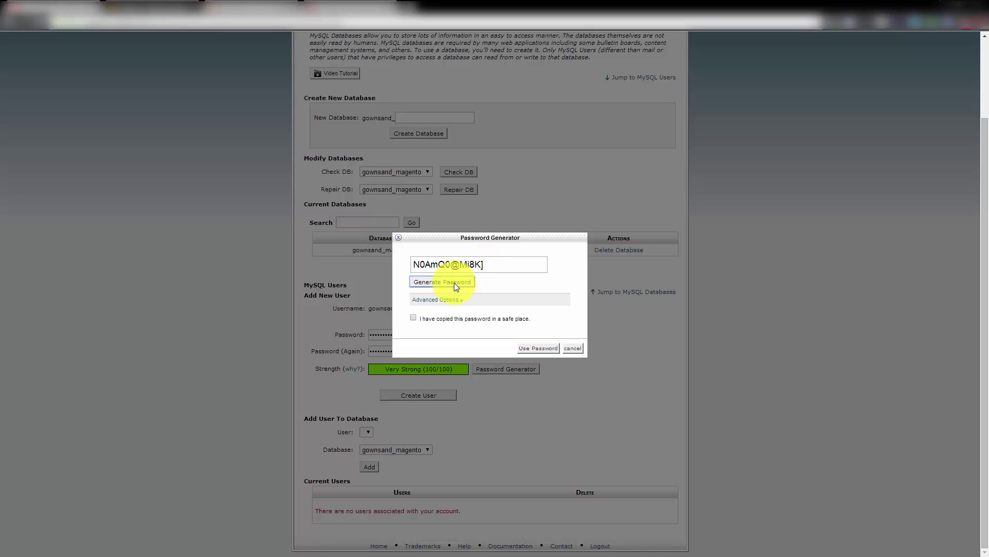
drag(496, 265, 407, 265)
right_click(445, 262)
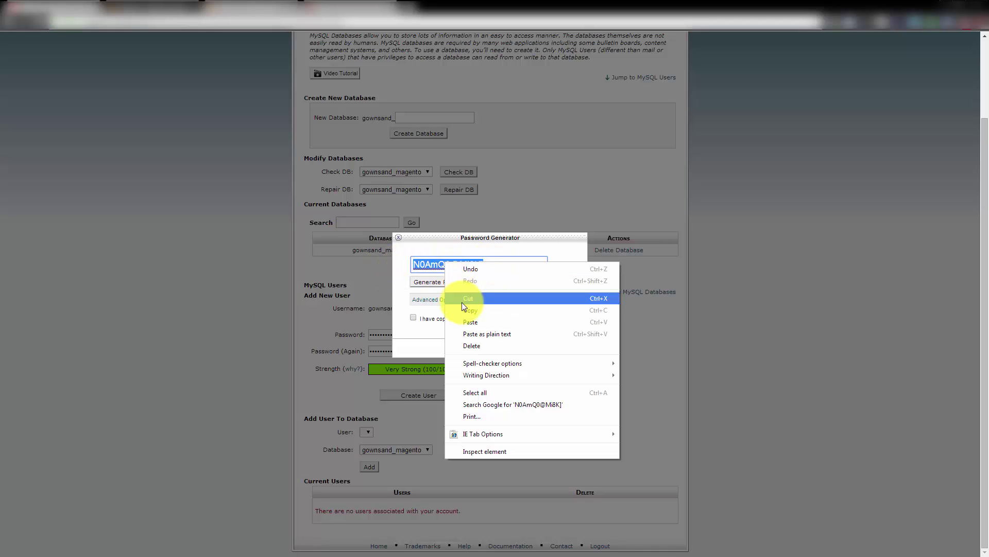
click(466, 309)
click(456, 318)
click(540, 348)
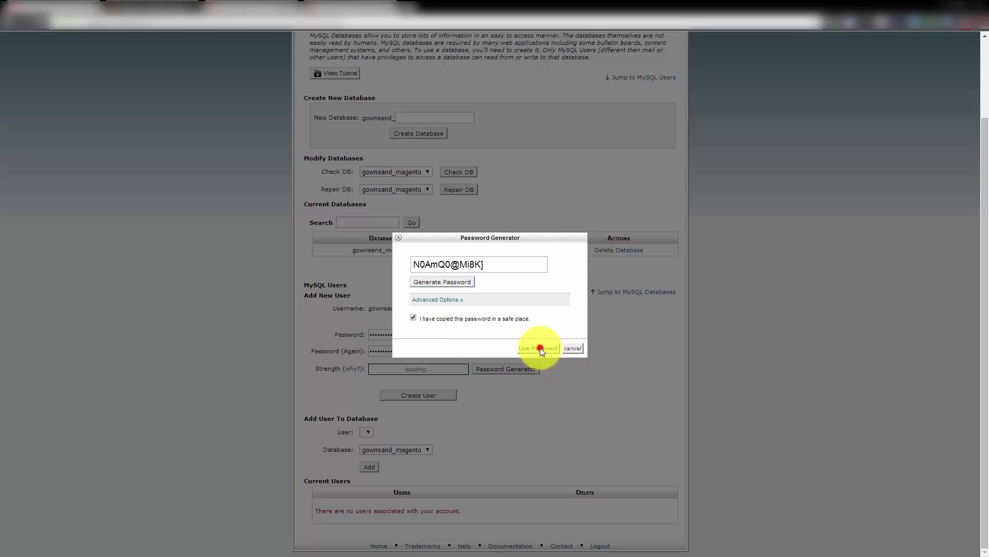
click(437, 394)
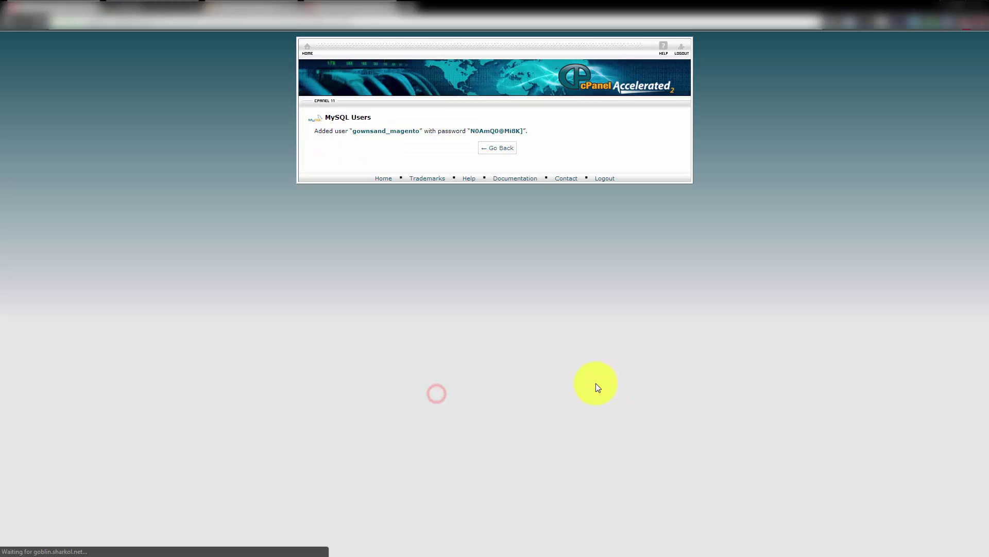
Back on MySQL Databases, check the gownsand_magento database and the new user's names
click(498, 148)
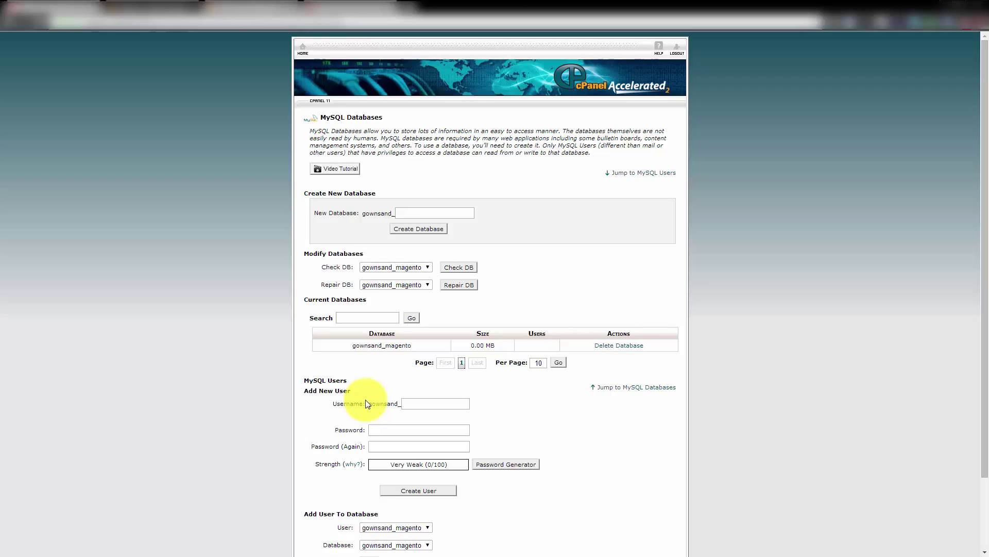
scroll(253, 415, down, 3)
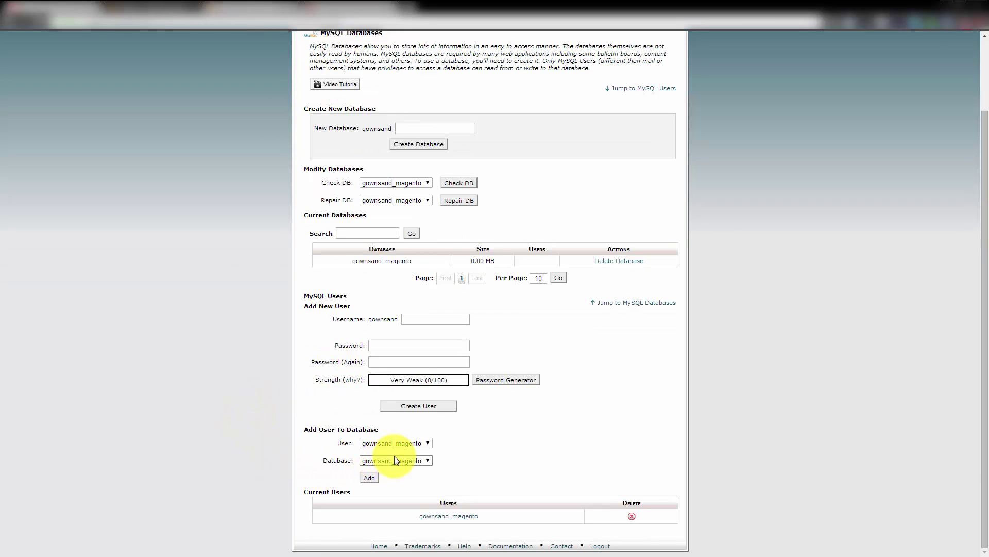
drag(350, 262, 428, 261)
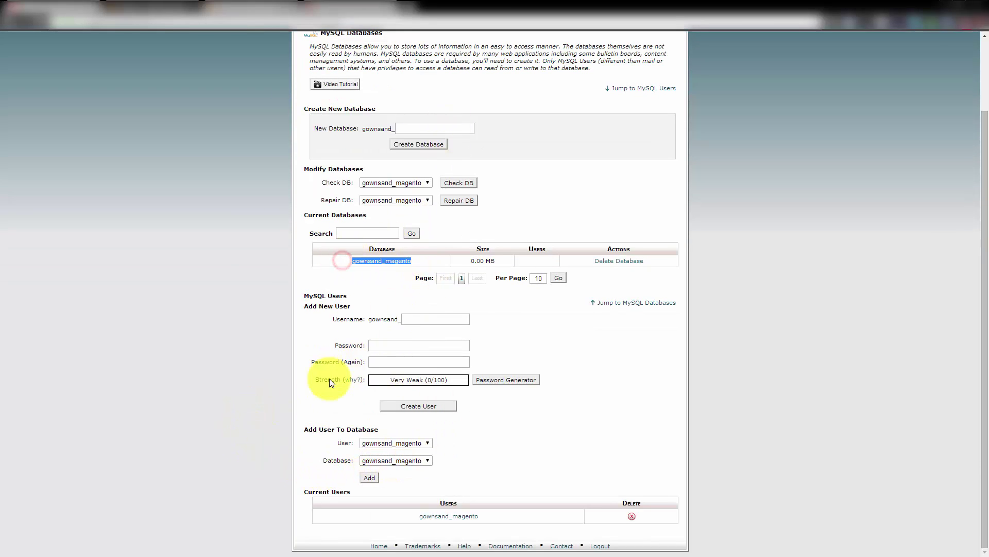
drag(388, 516, 526, 516)
click(263, 452)
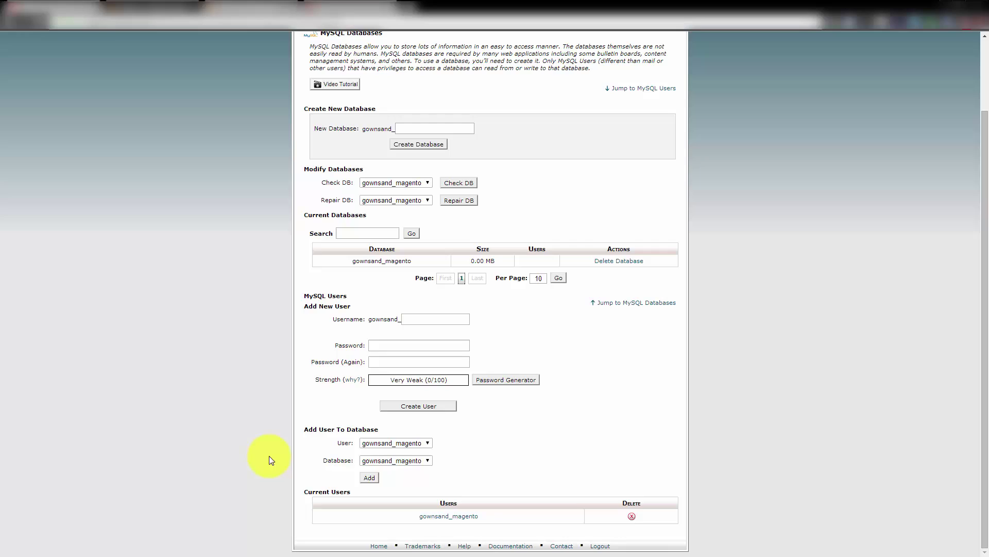
Add the user to gownsand_magento with ALL PRIVILEGES, then copy the database name
click(377, 442)
click(376, 453)
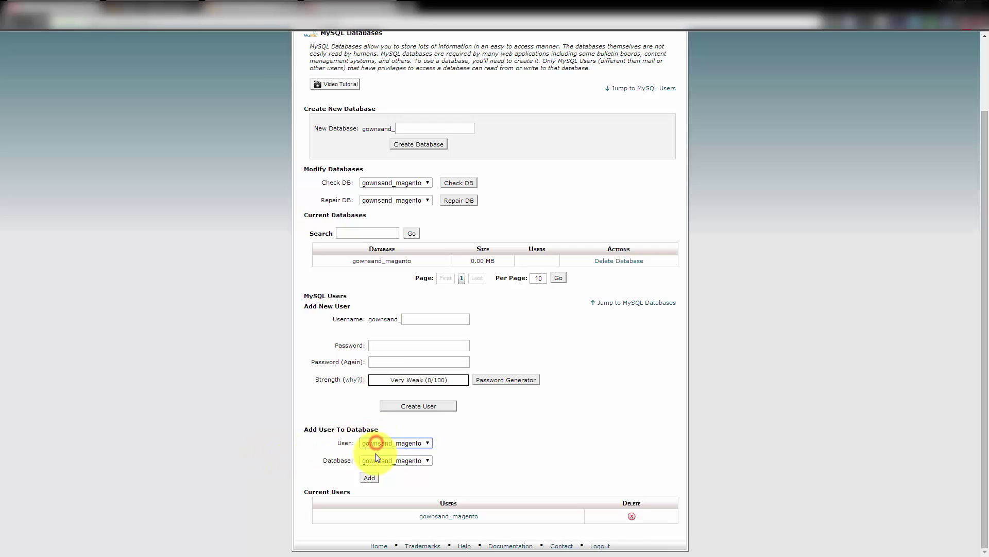
click(377, 459)
click(369, 477)
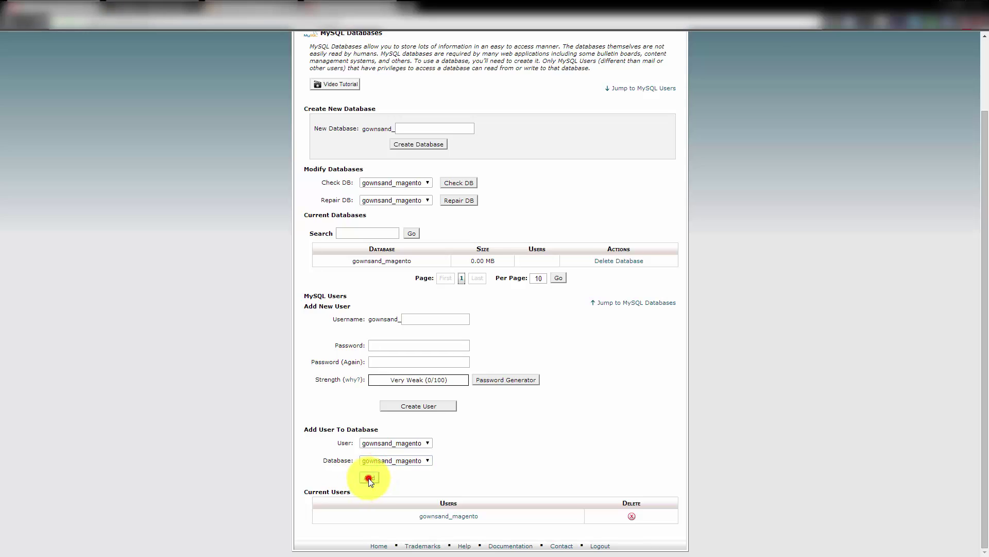
click(432, 177)
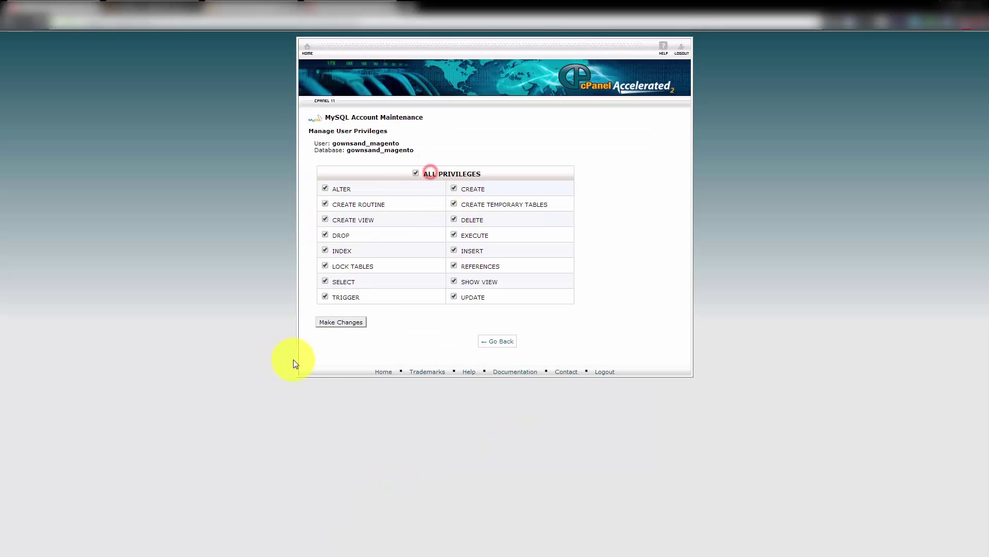
click(340, 322)
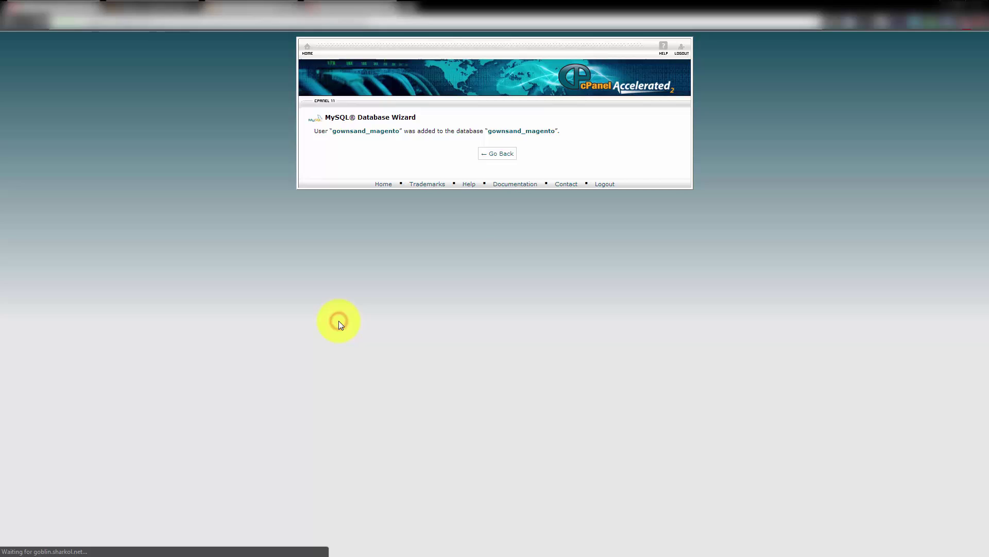
click(500, 160)
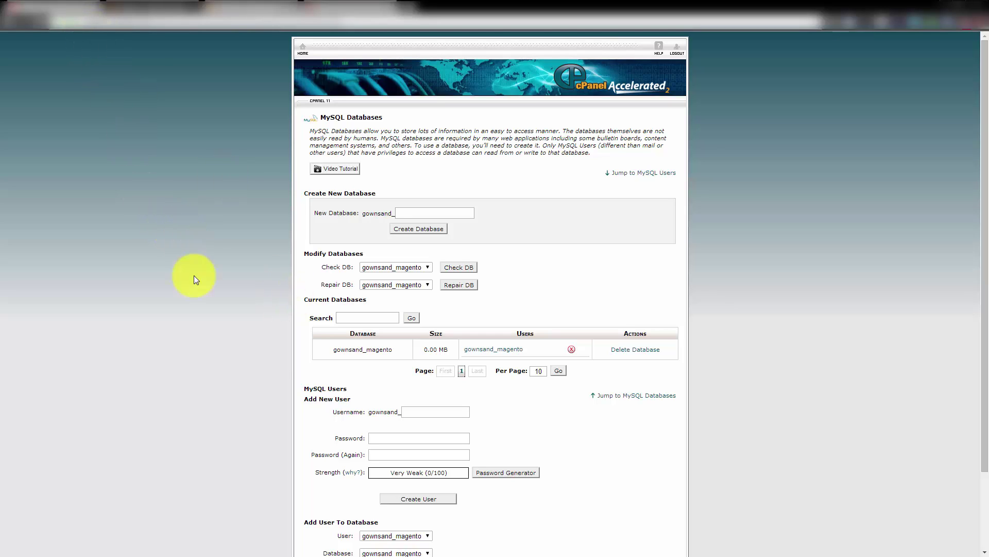
drag(330, 349, 394, 350)
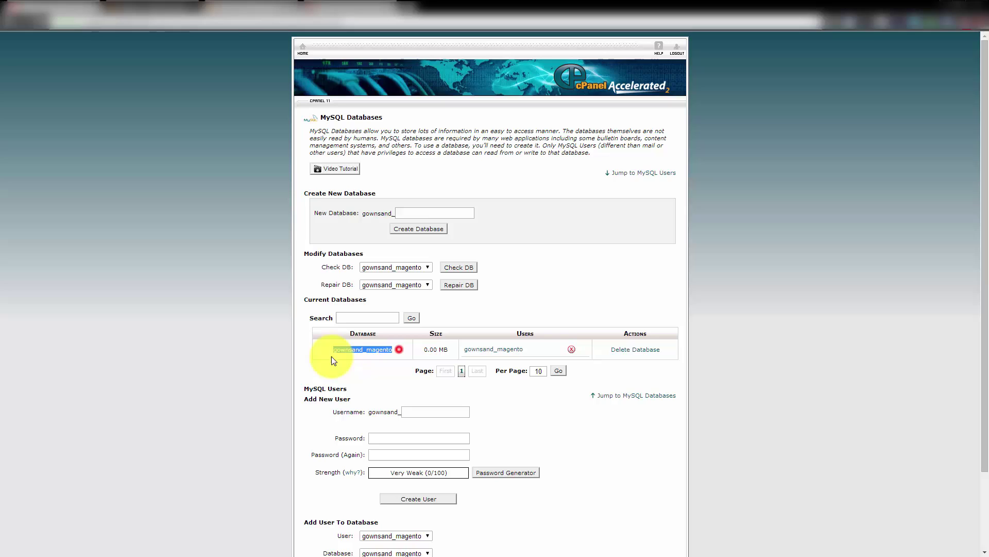
scroll(290, 361, down, 3)
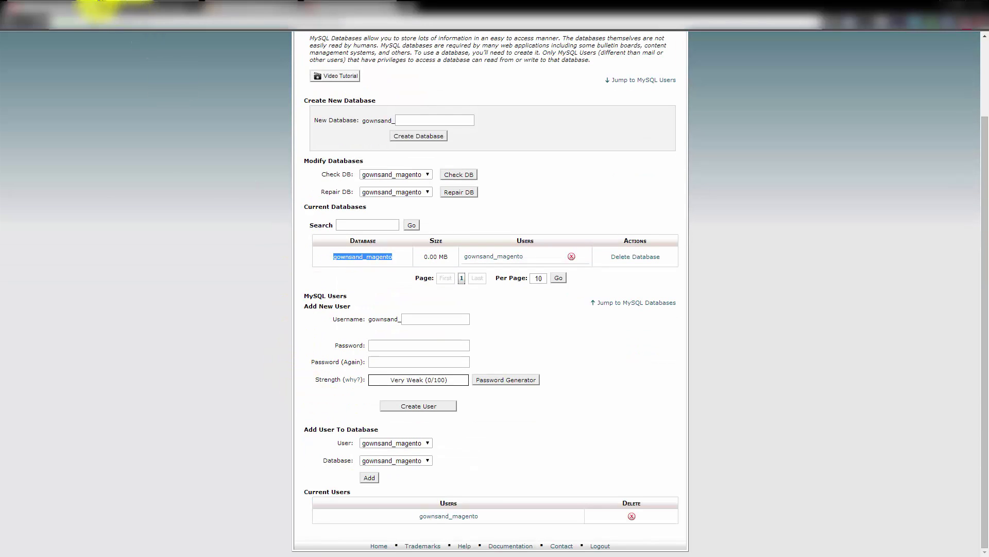
Accept the Magento license terms and continue past the Time Zone localization settings
click(58, 4)
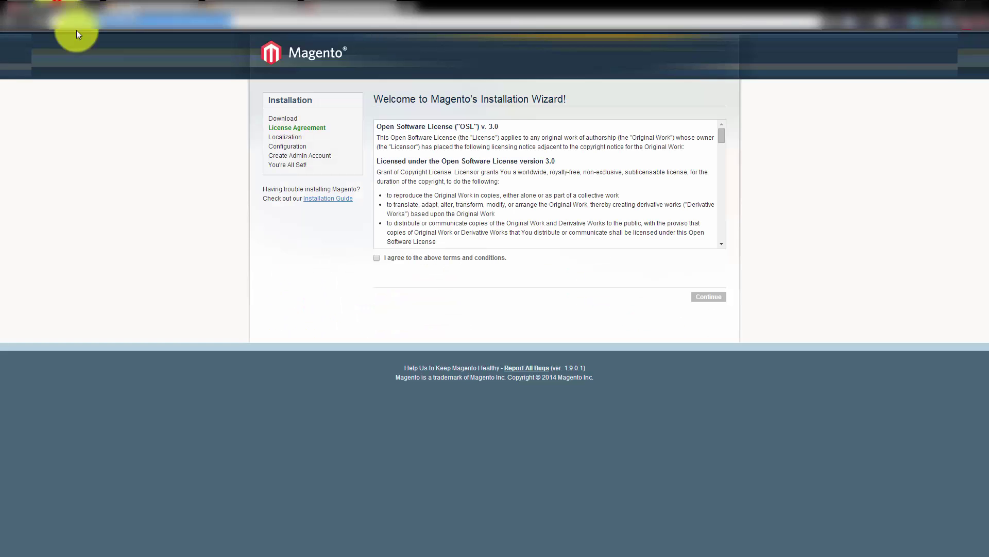
click(380, 258)
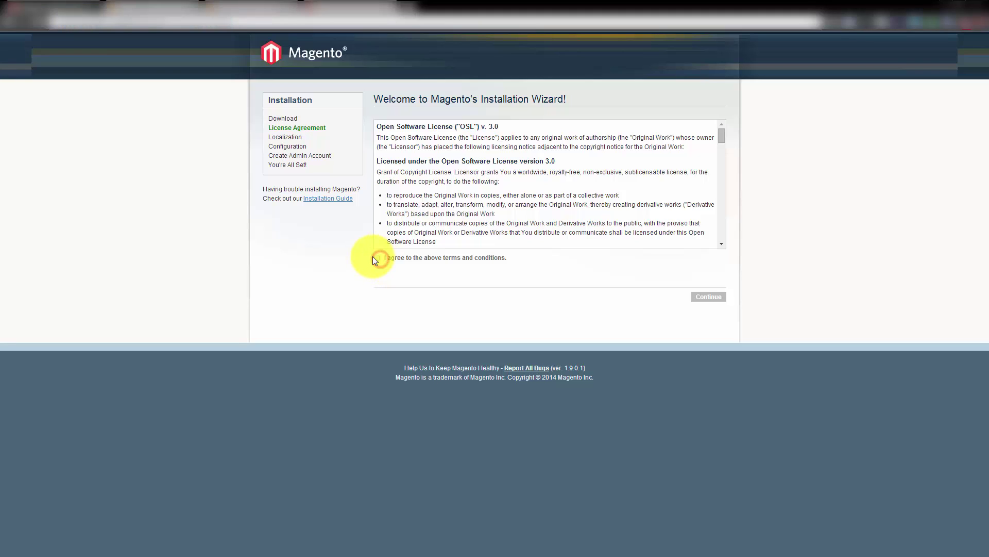
click(717, 297)
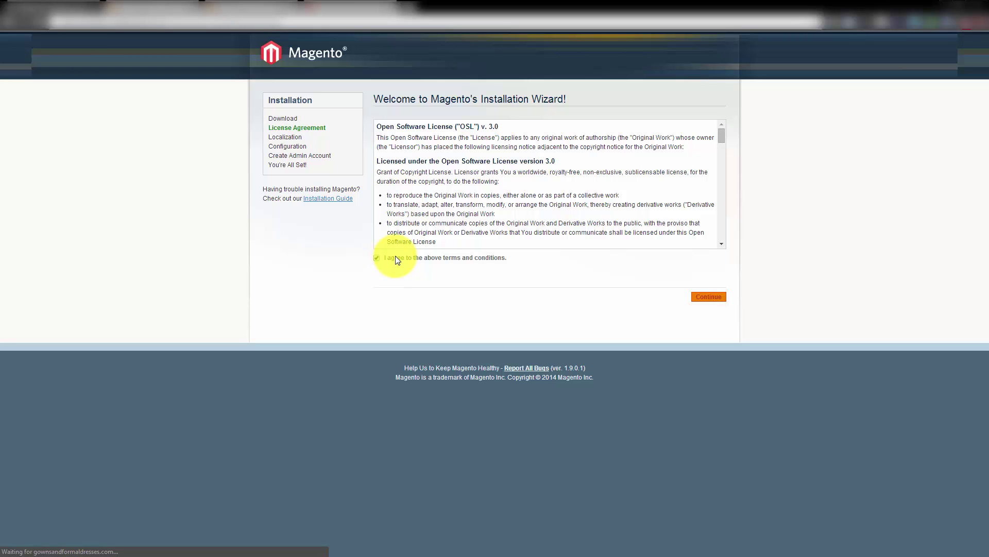
click(455, 171)
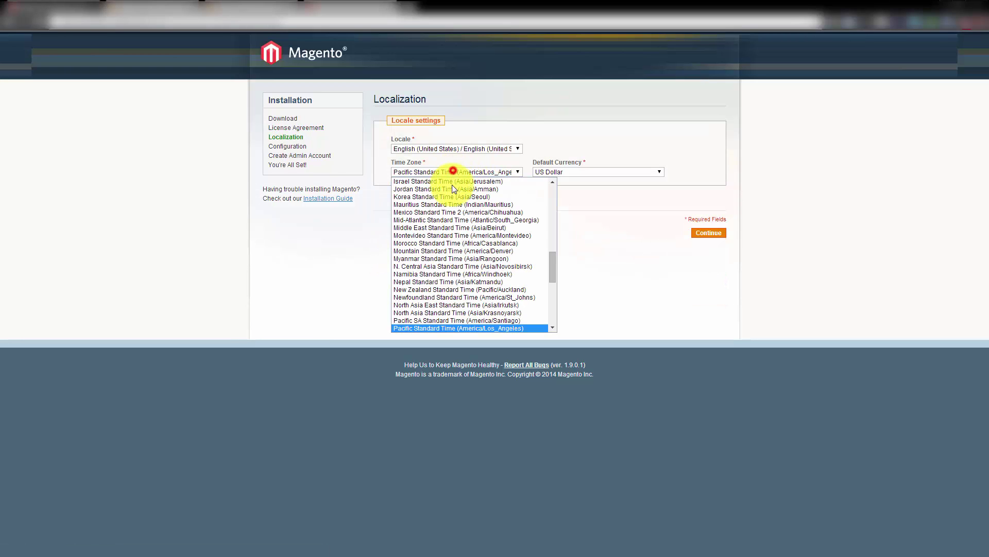
scroll(434, 323, up, 15)
scroll(434, 322, down, 2)
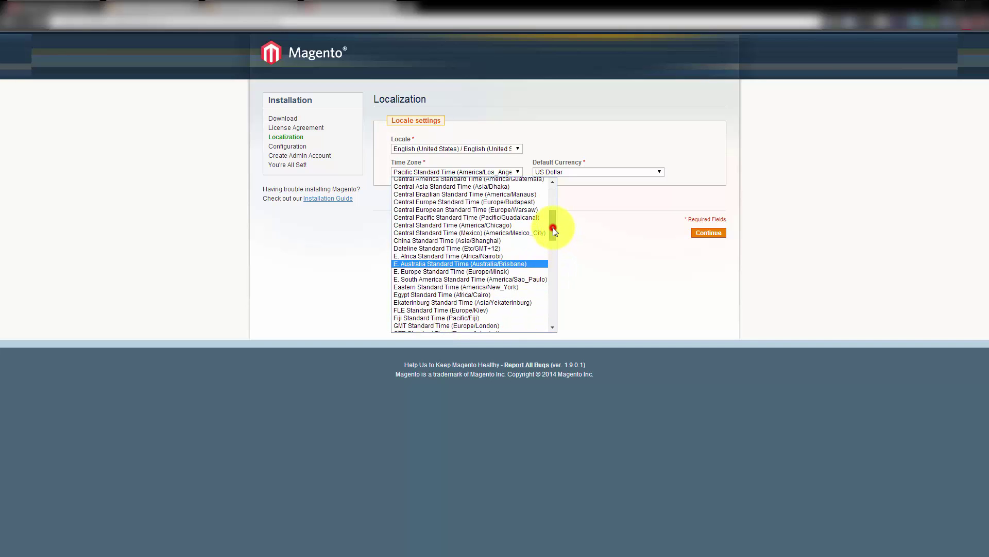
drag(552, 228, 552, 240)
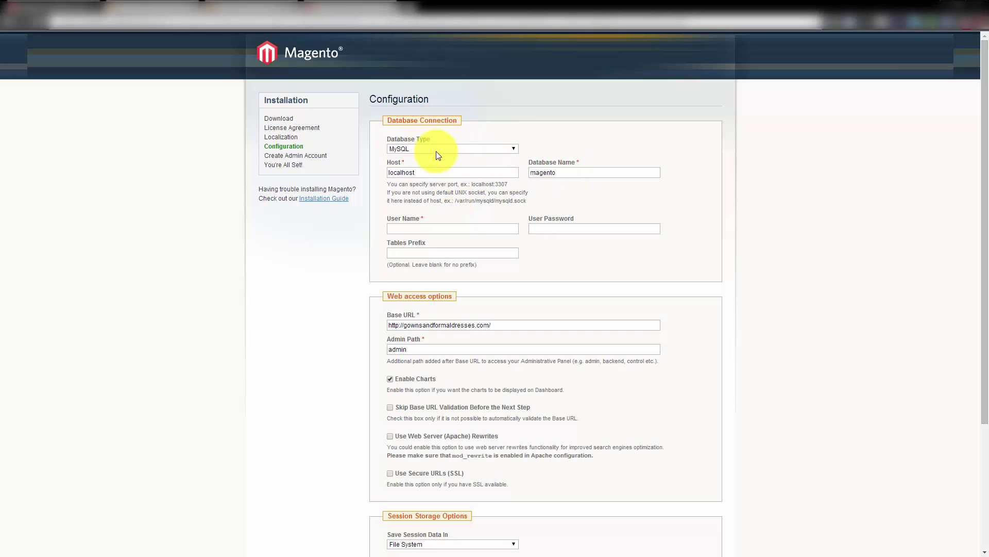
Keep MySQL on localhost and check the full database name over in cPanel
click(435, 150)
click(435, 150)
click(438, 172)
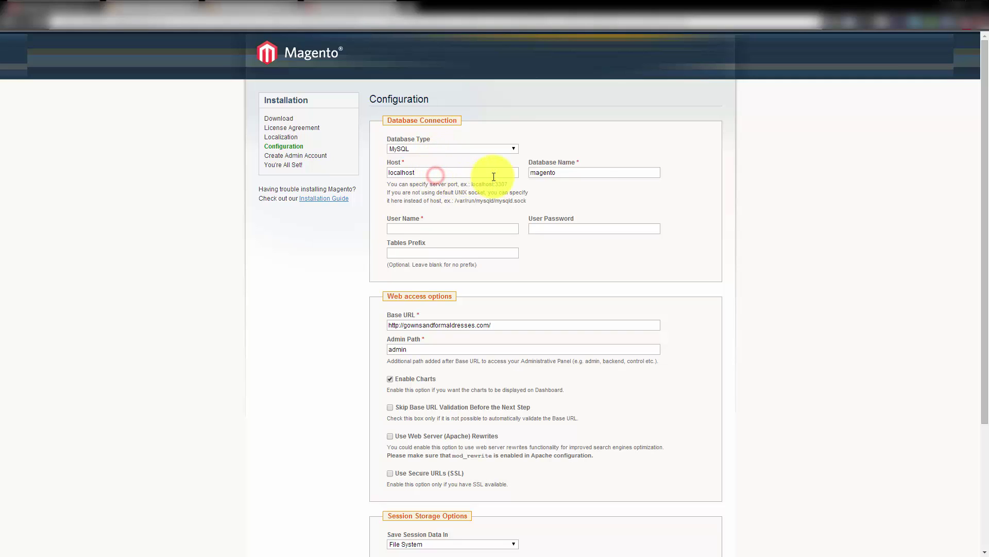
drag(644, 172, 473, 171)
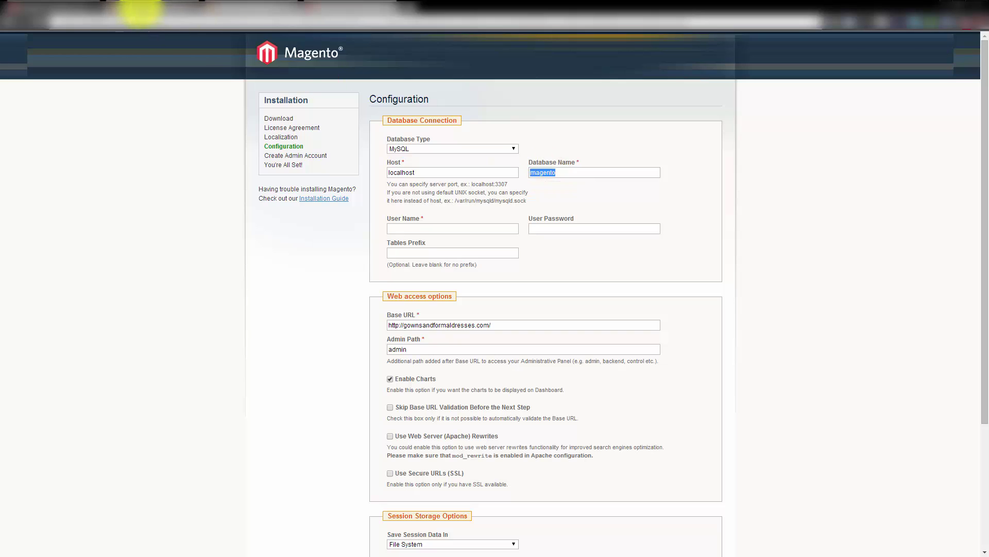
click(149, 7)
click(395, 257)
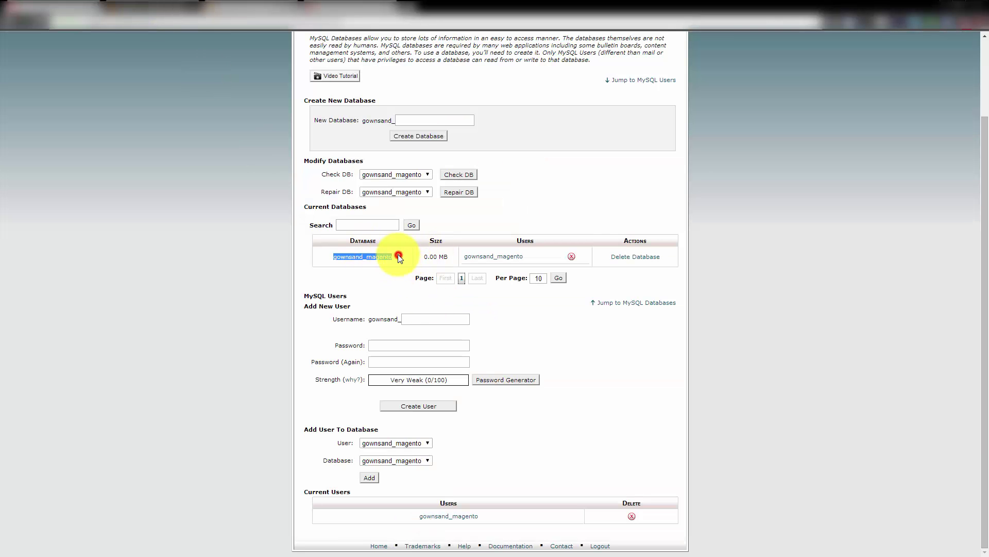
drag(395, 256, 335, 256)
key(ctrl+Tab)
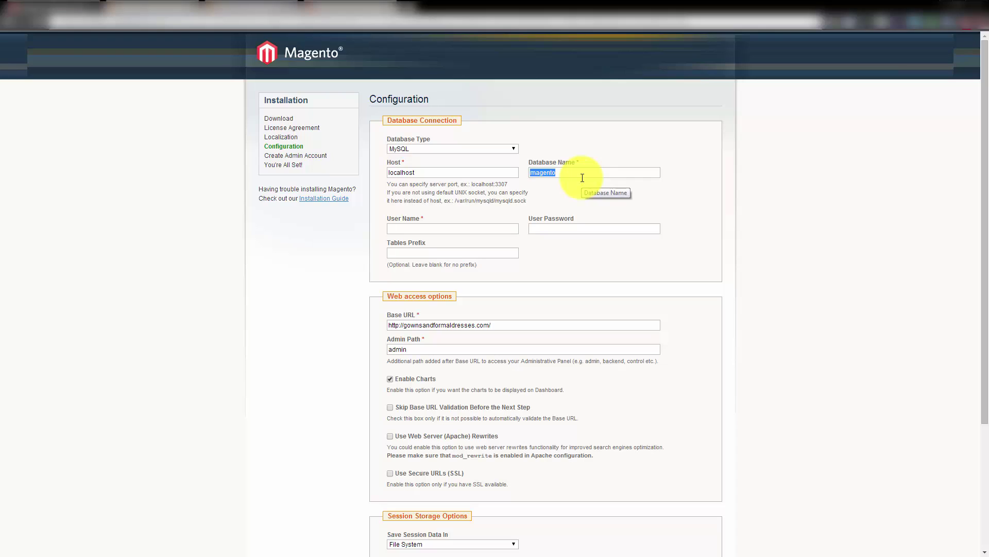
Set Database Name gownsand_magento, user name gownaand_magento, and paste the user password
key(Home)
text(gownsand_)
click(502, 228)
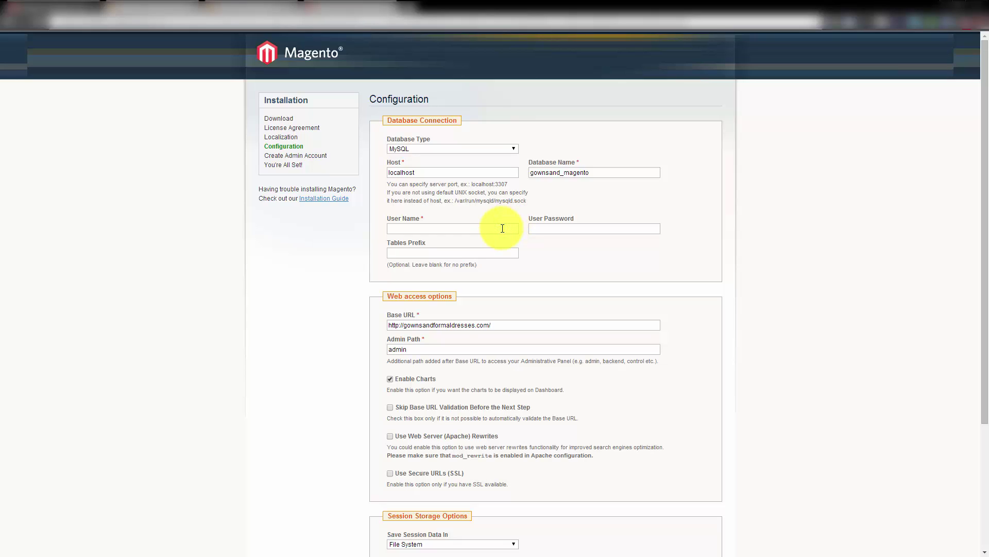
text(gown)
text(aand_magento)
key(Tab)
key(ctrl+v)
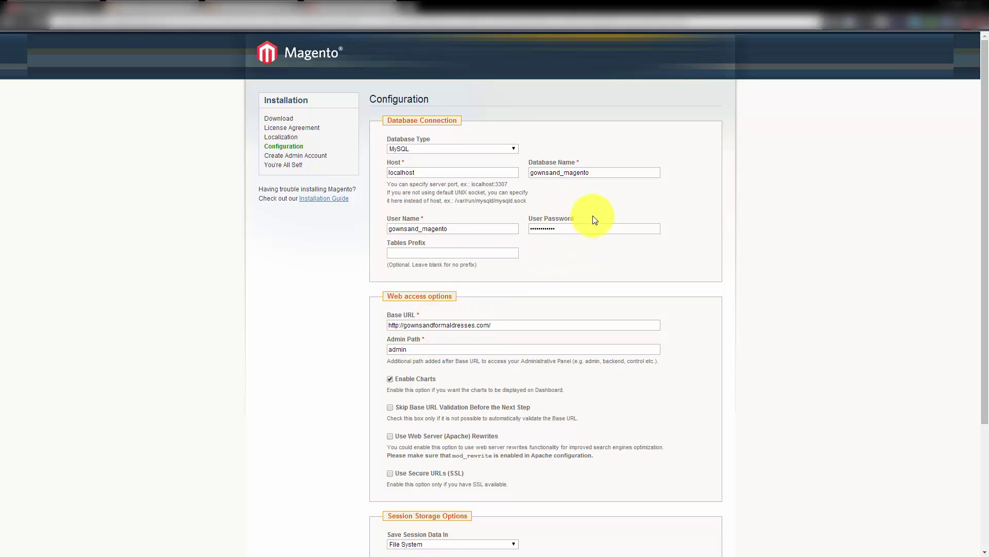
drag(542, 173, 603, 172)
drag(453, 228, 331, 227)
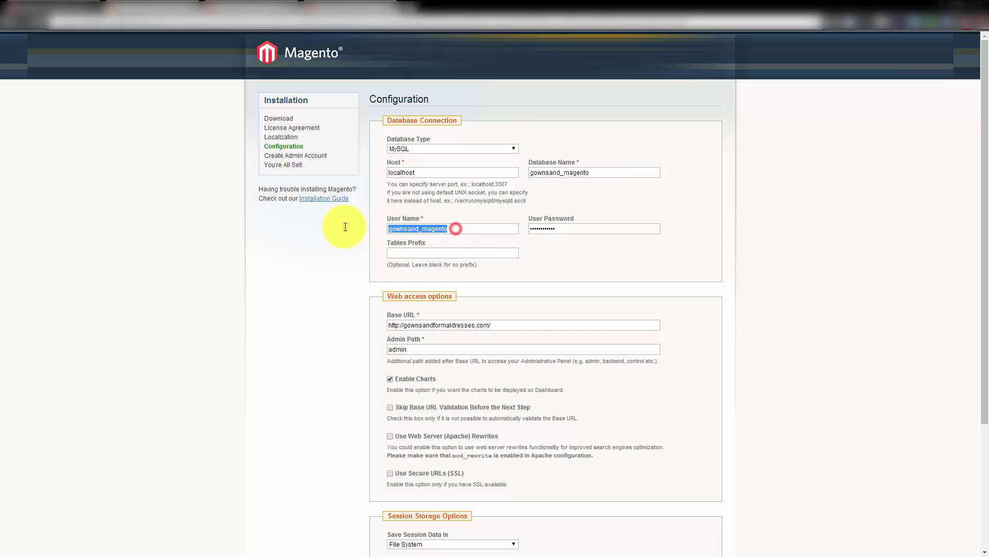
drag(555, 228, 520, 227)
click(482, 255)
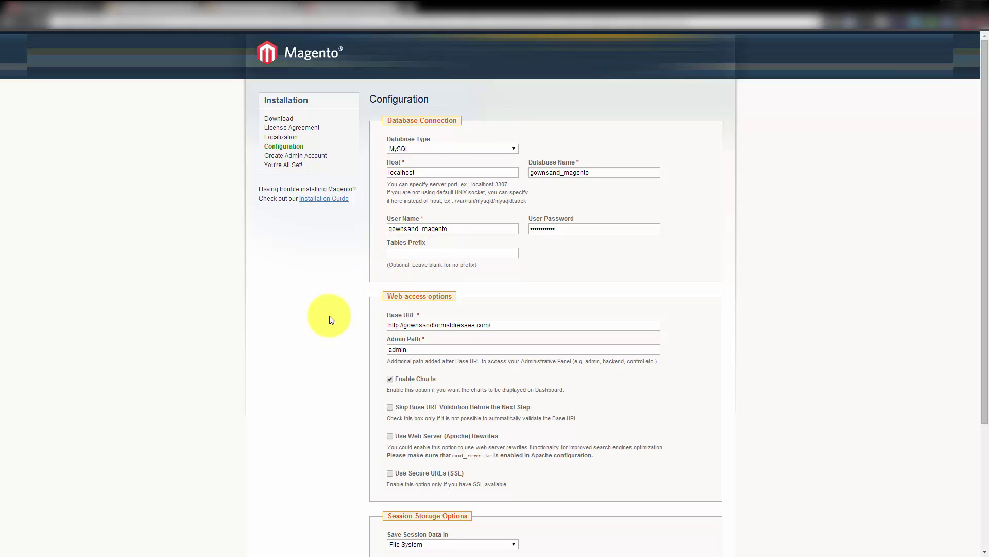
scroll(330, 319, down, 1)
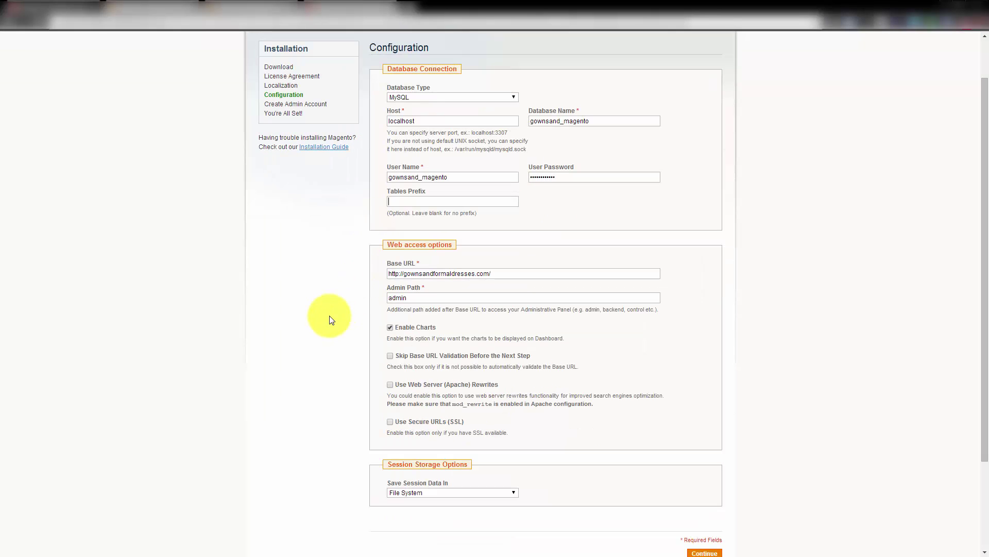
click(404, 273)
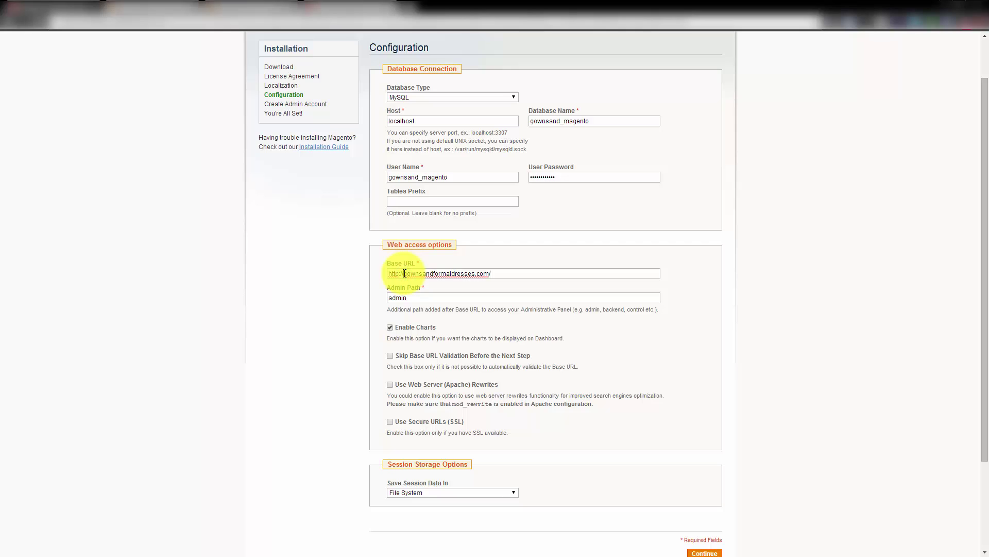
text(www.)
text(.)
drag(403, 287, 430, 297)
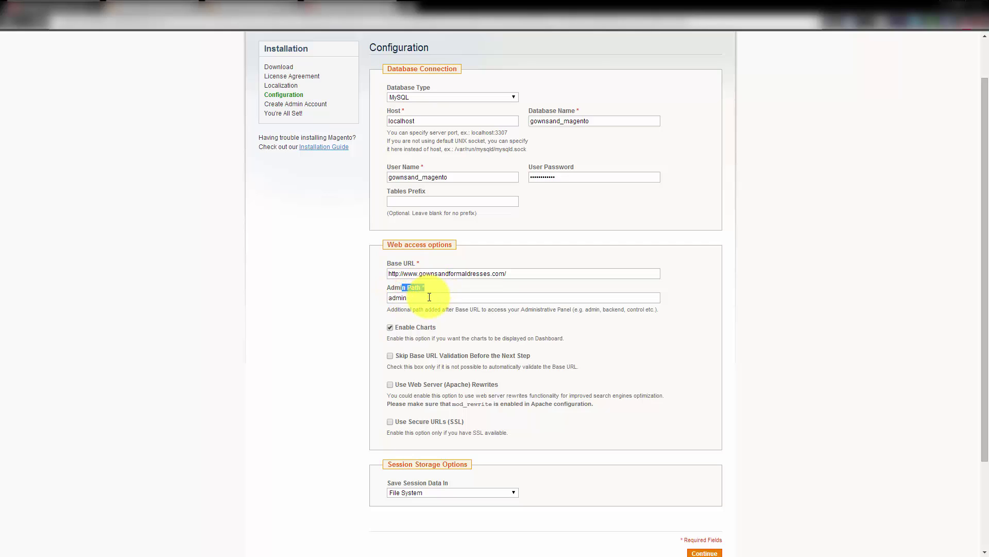
drag(515, 271, 354, 276)
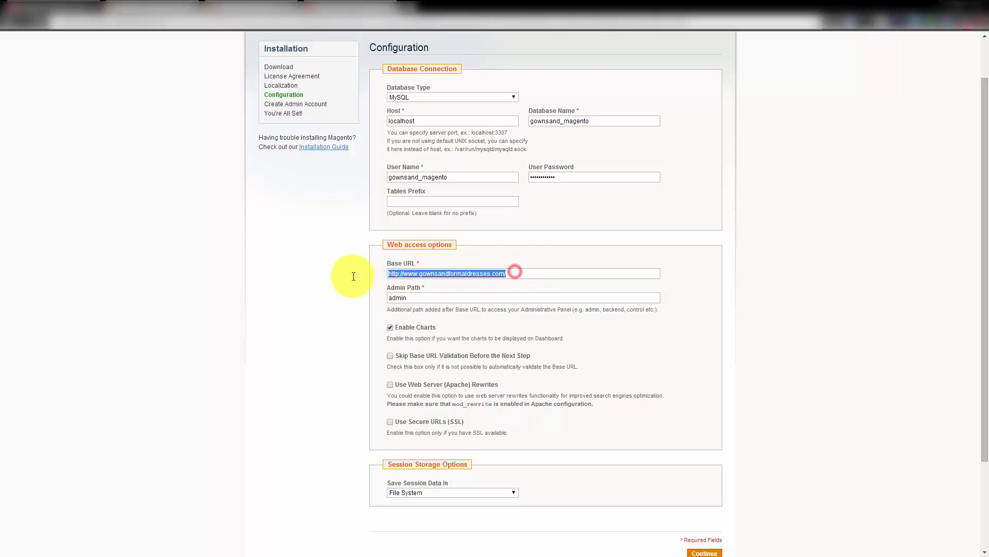
click(522, 273)
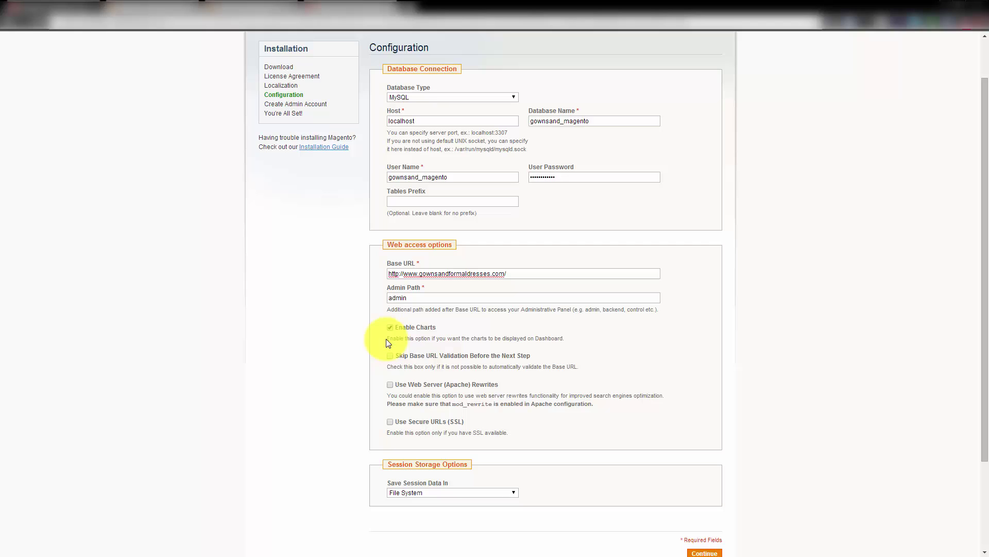
Leave Use Secure URLs off, save session data in Database, and continue
scroll(382, 382, down, 1)
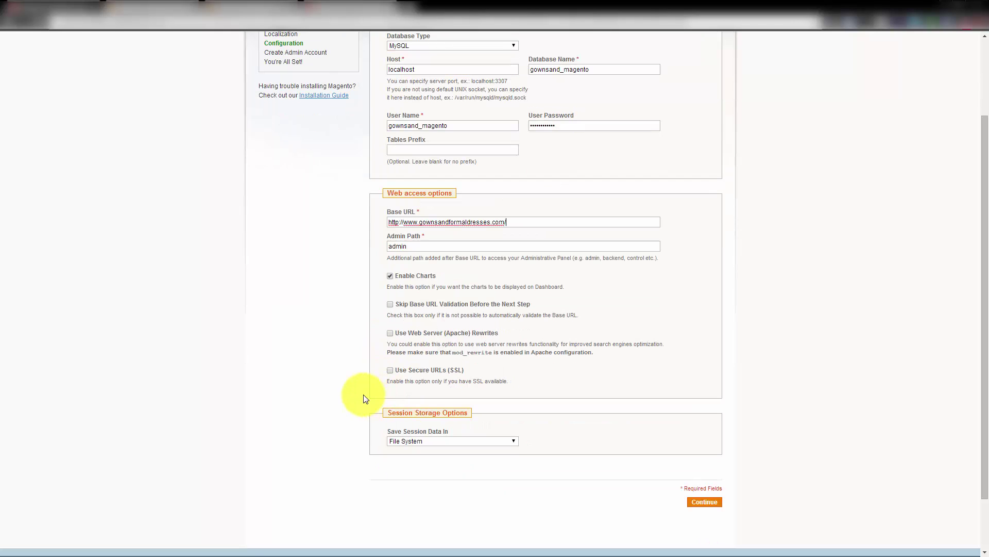
click(390, 370)
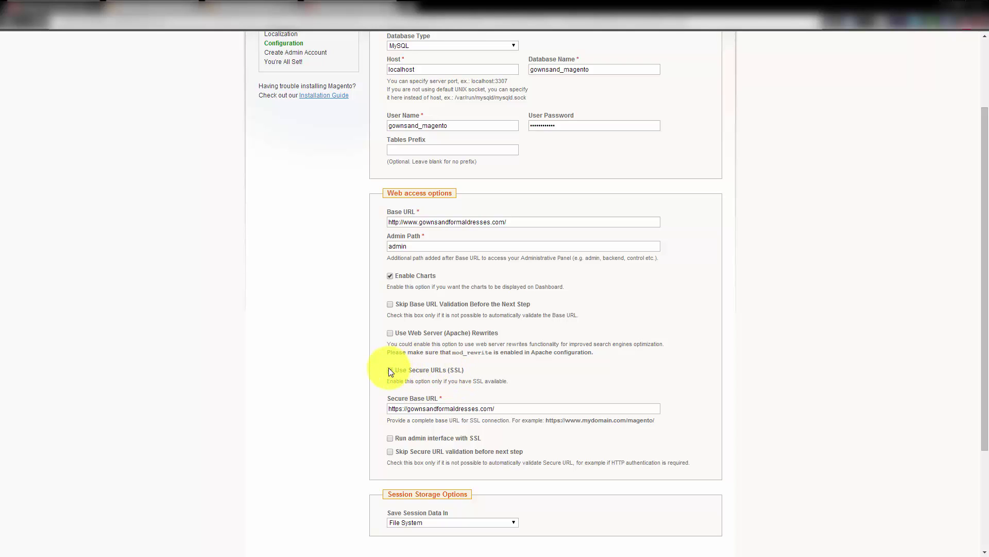
click(390, 370)
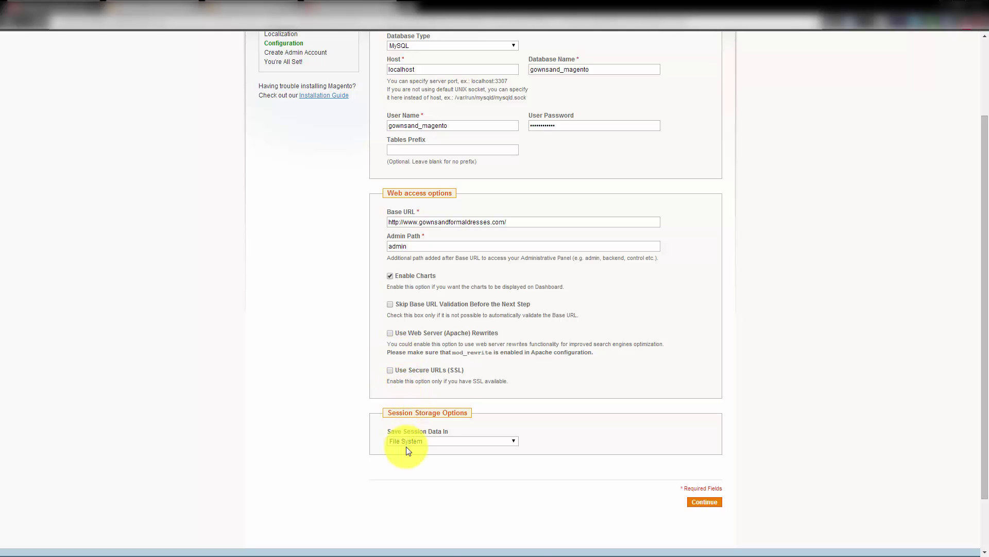
scroll(410, 455, down, 1)
click(452, 389)
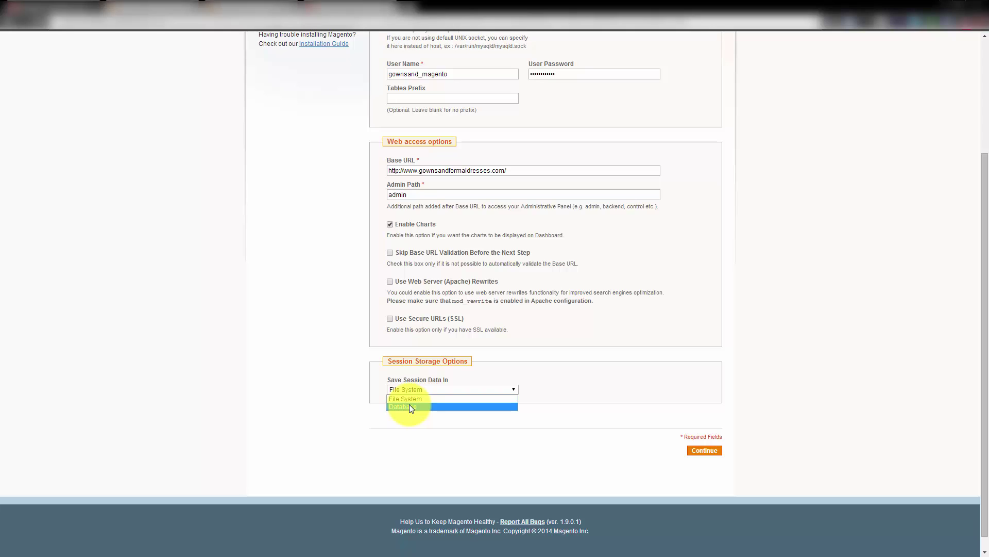
click(410, 406)
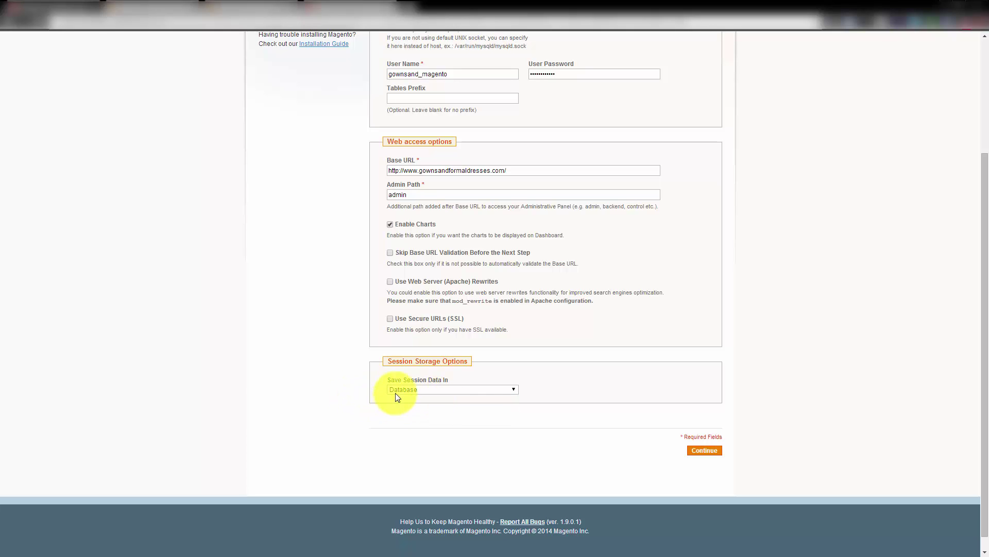
click(711, 453)
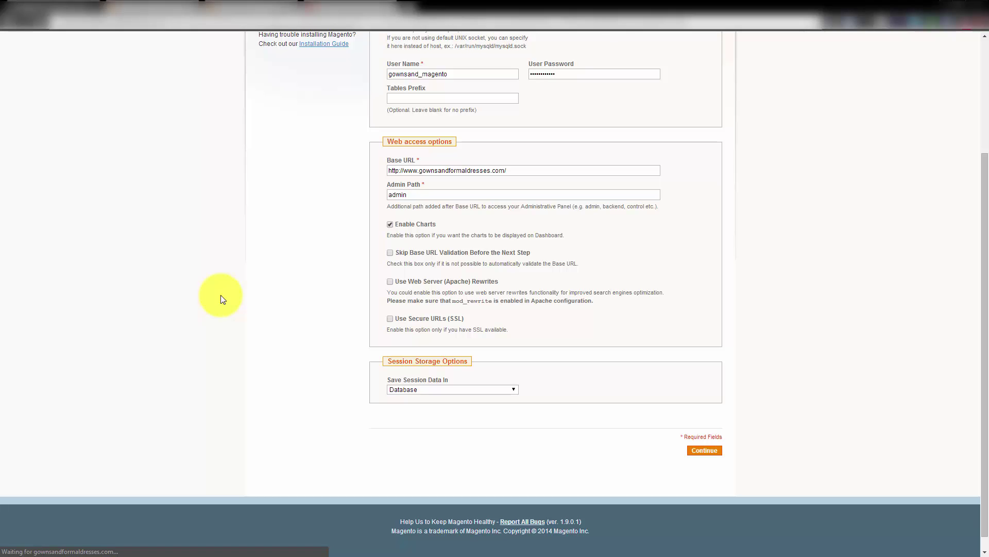
scroll(223, 299, up, 3)
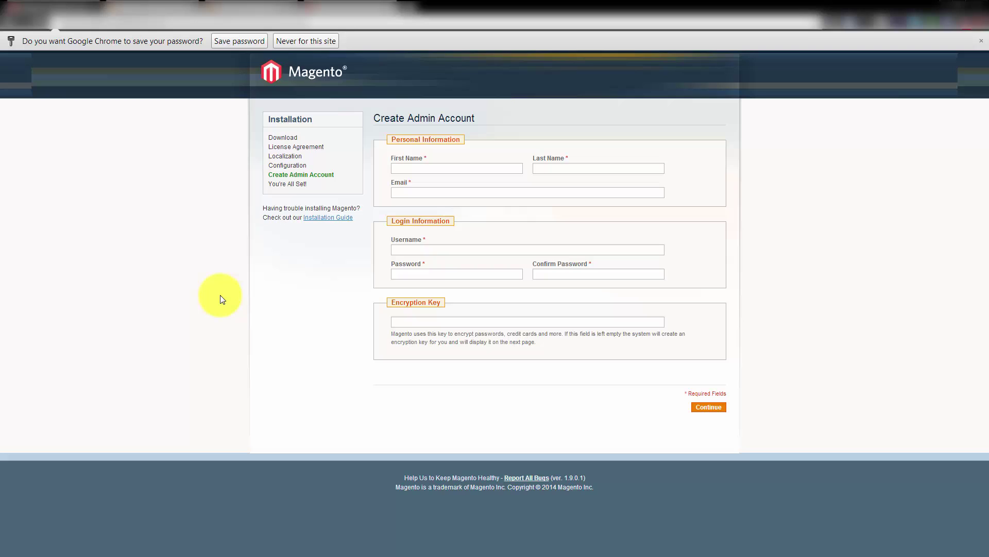
Enter the admin's first and last name, a corrected e-mail address, and a username
click(305, 39)
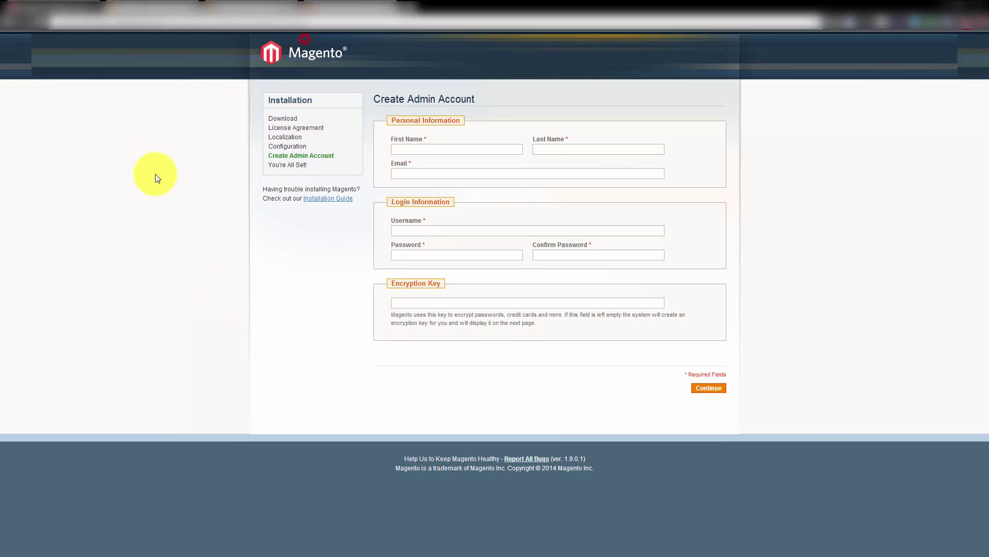
click(417, 150)
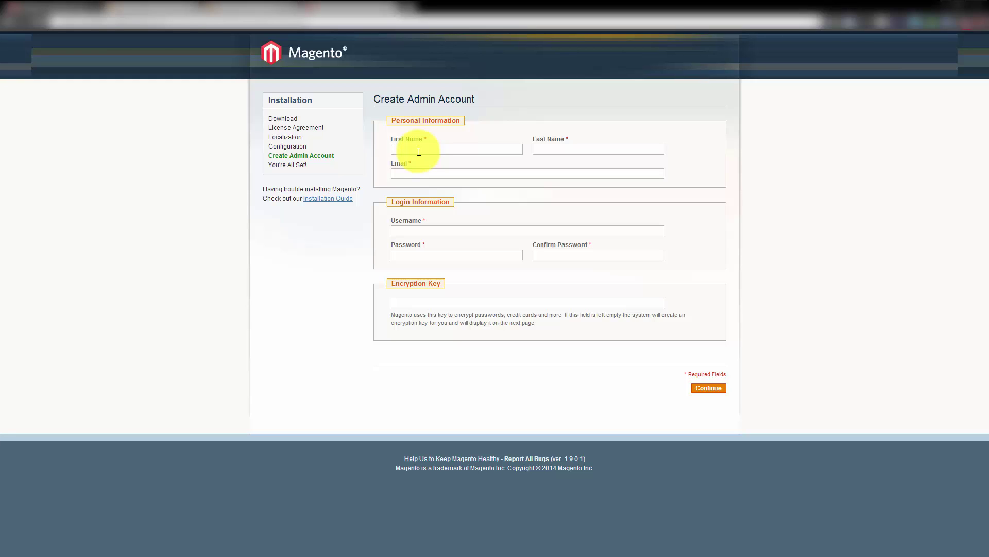
text(Your)
key(Tab)
text(L)
text(info@)
text(your)
text(damin.com)
key(Tab)
key(shift+Tab)
text(info@yourdomian.com)
key(Tab)
text(yourusername)
Enter the admin password and confirmation, leave the encryption key blank, and submit
key(Tab)
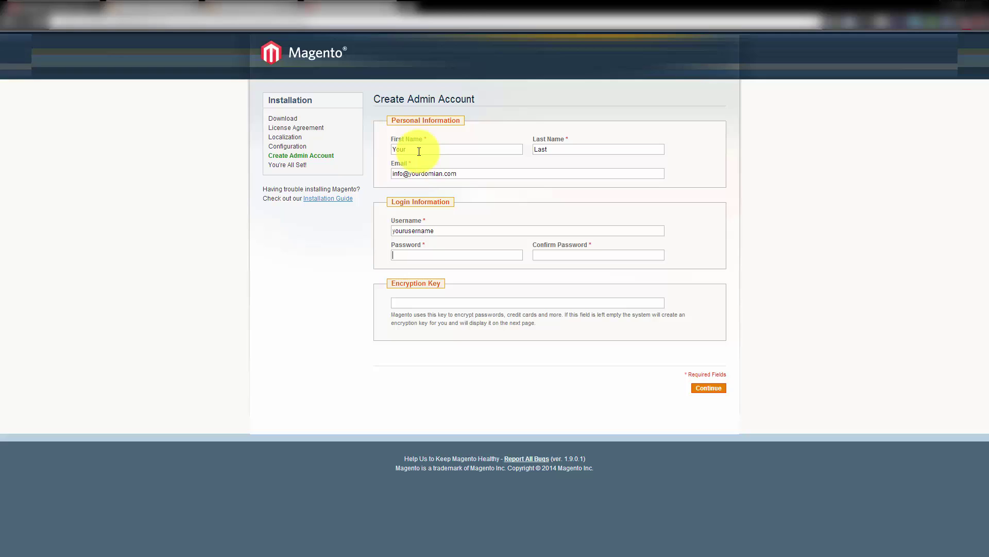
text(•••)
key(BackSpace)
key(BackSpace)
key(BackSpace)
text(••••••••)
key(Tab)
text(••••••••)
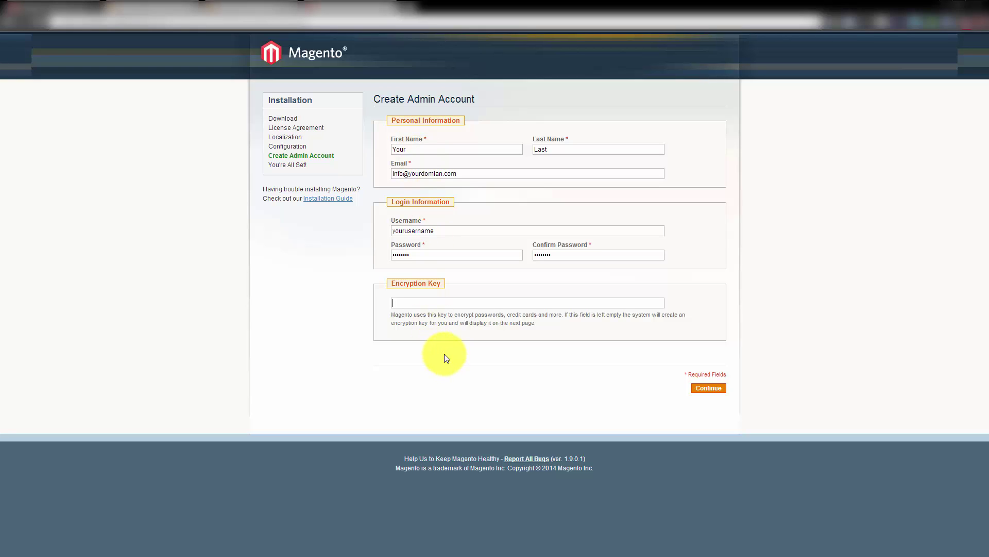
key(Tab)
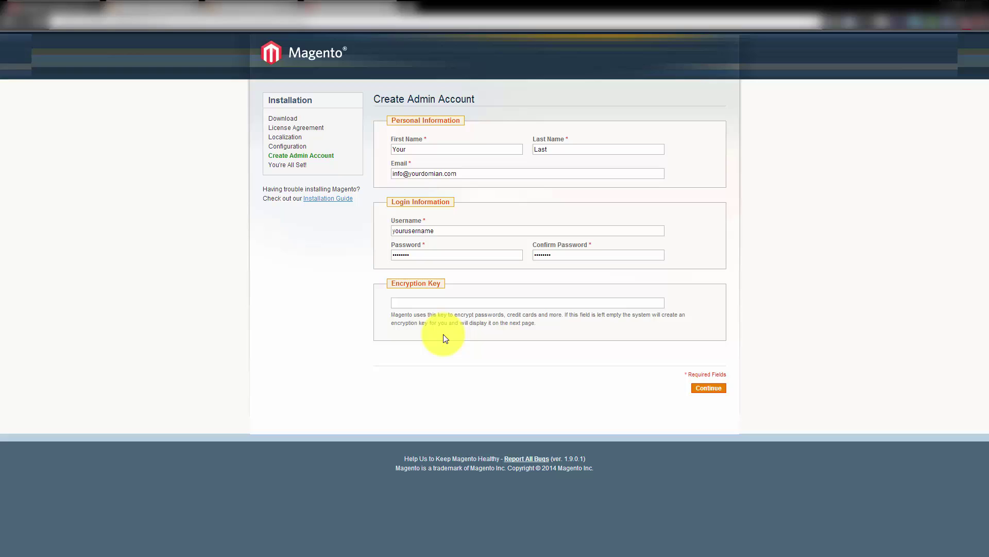
click(508, 302)
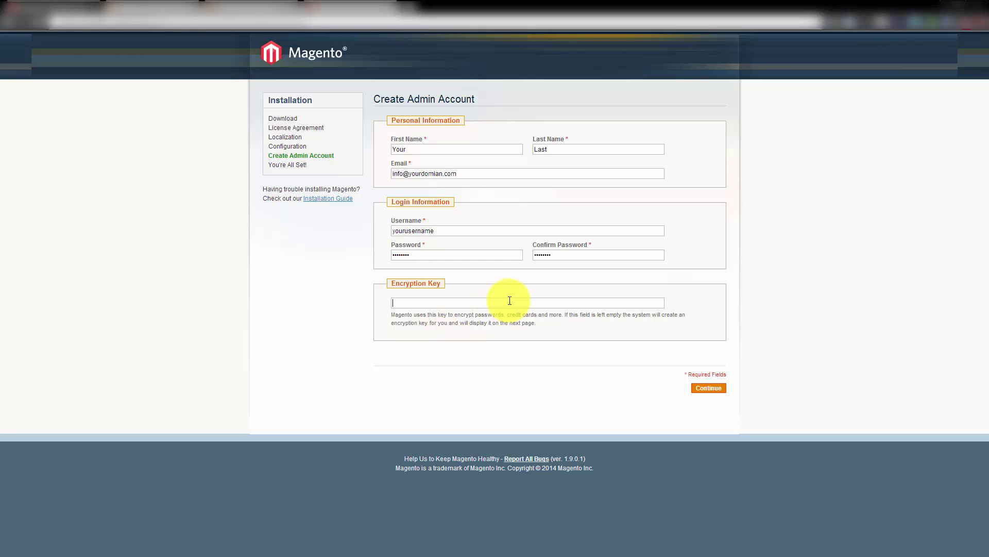
click(708, 388)
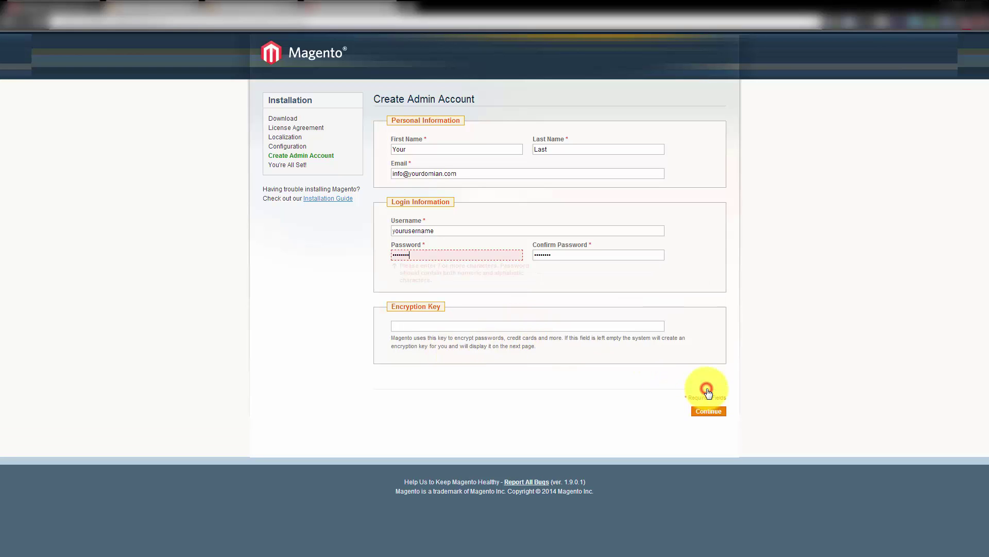
Lengthen the too-short password, re-enter the confirmation, and finish the installation
click(423, 253)
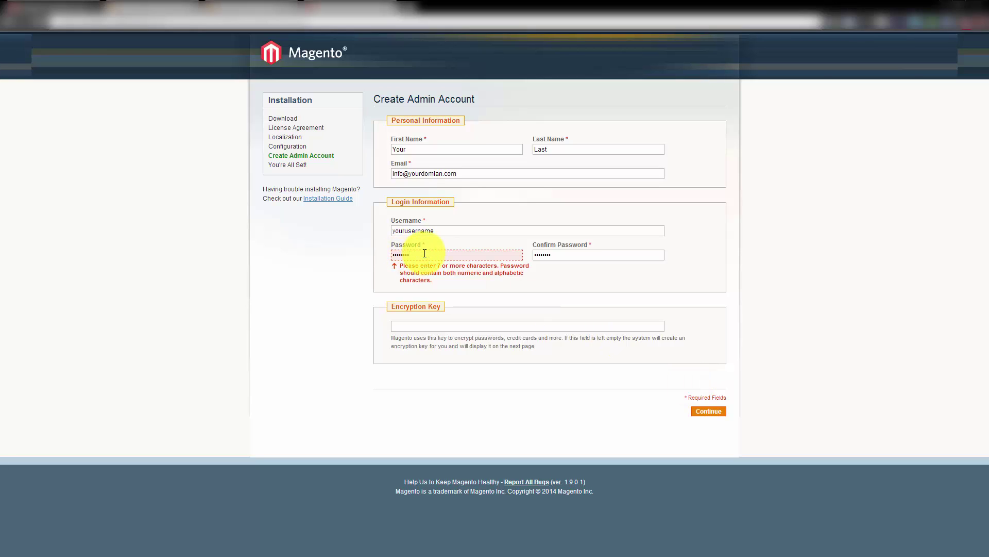
text(23)
key(Tab)
text(password123)
click(715, 412)
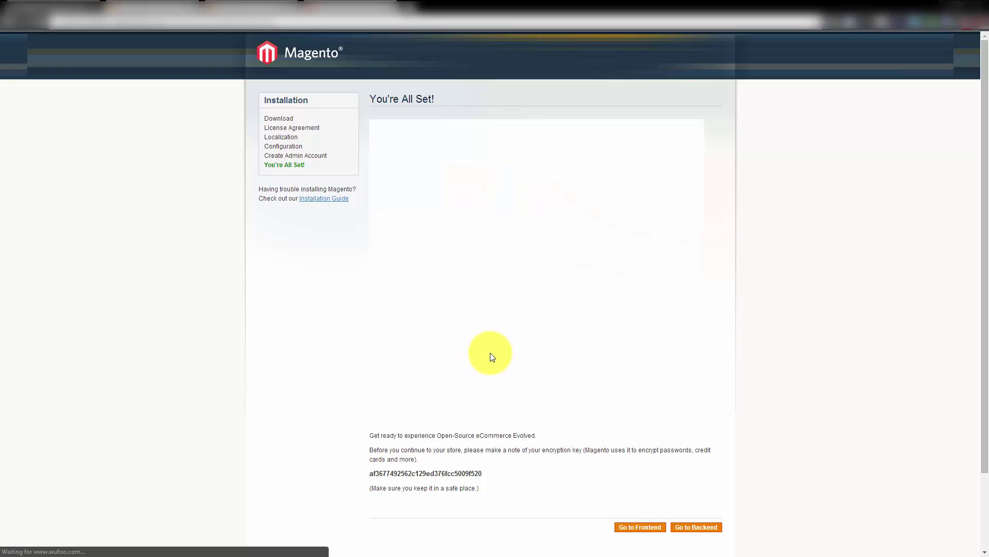
Select and copy the generated encryption key on the You're All Set! page
drag(369, 473, 485, 473)
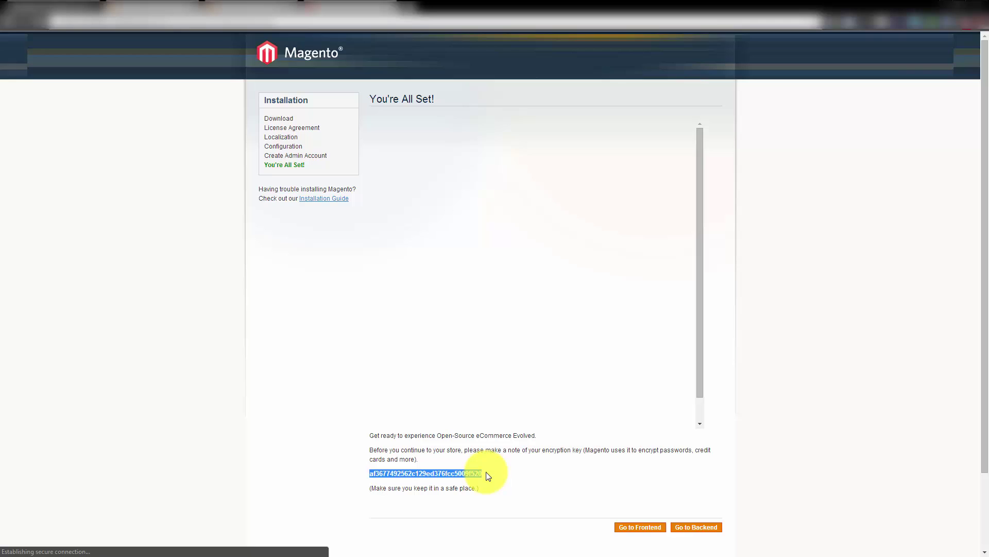
scroll(488, 478, down, 1)
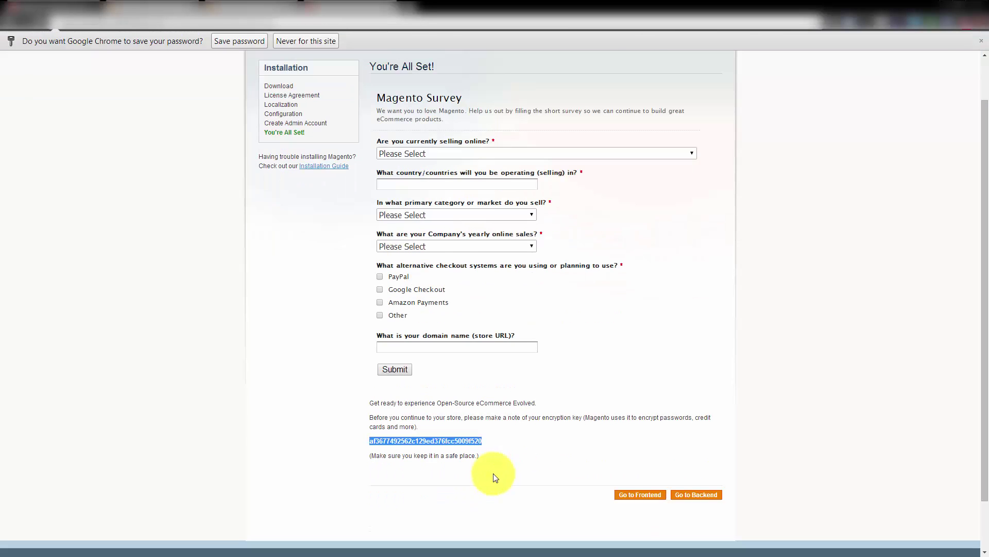
click(491, 439)
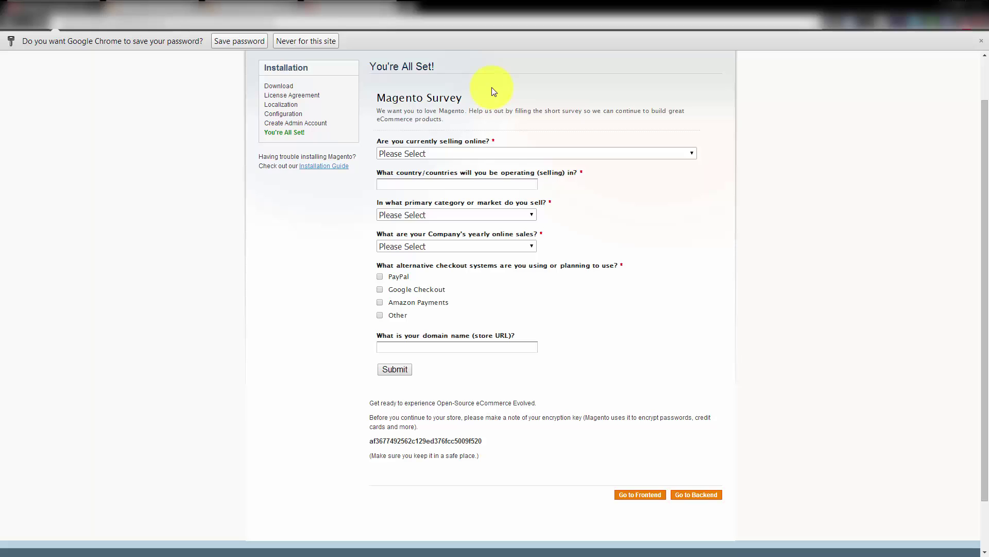
scroll(531, 215, down, 1)
scroll(530, 186, up, 2)
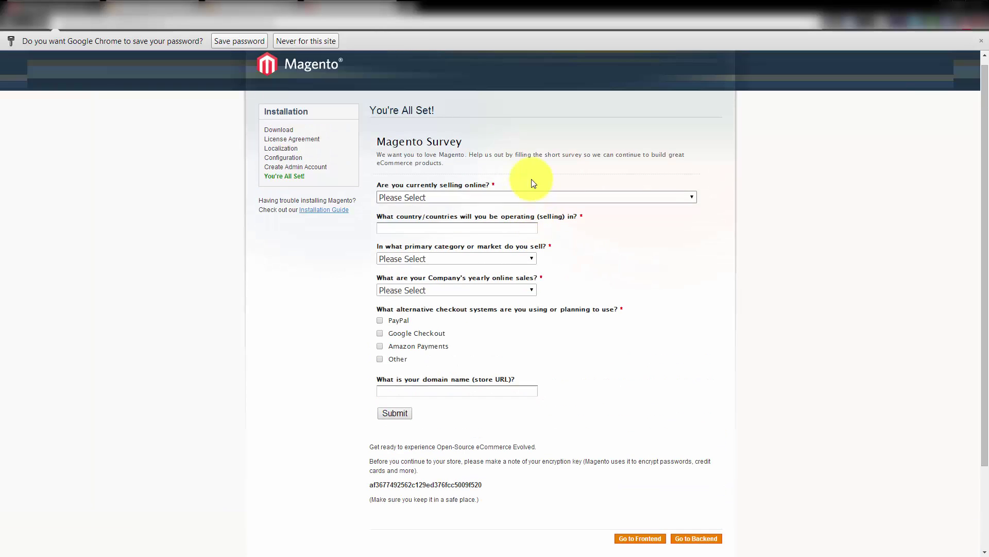
drag(531, 178, 519, 445)
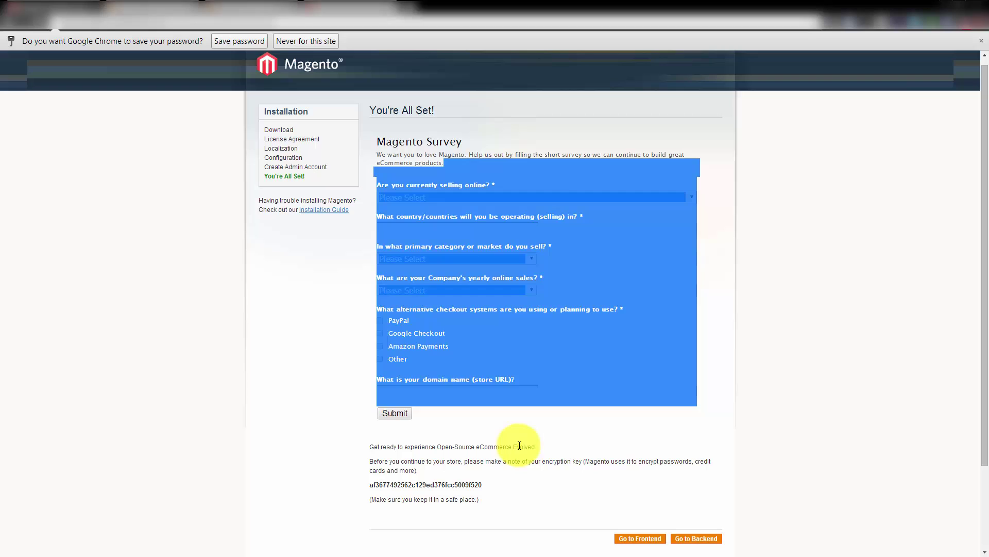
click(519, 445)
scroll(501, 472, down, 1)
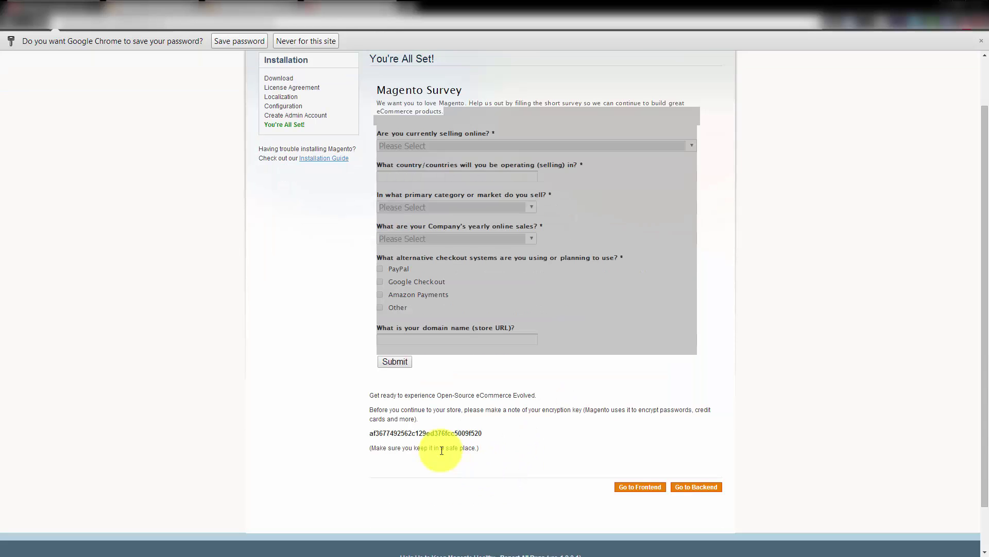
drag(369, 433, 486, 434)
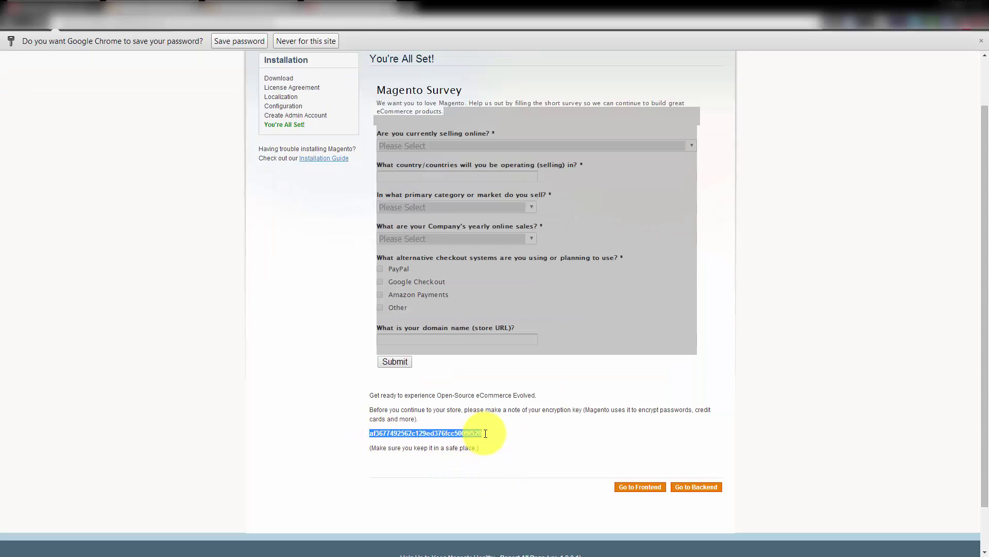
click(486, 437)
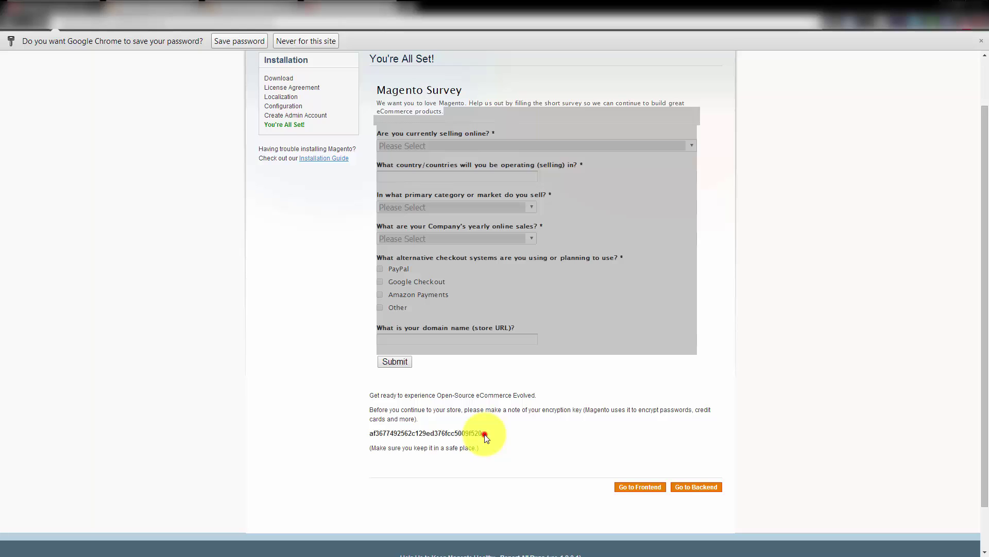
right_click(632, 483)
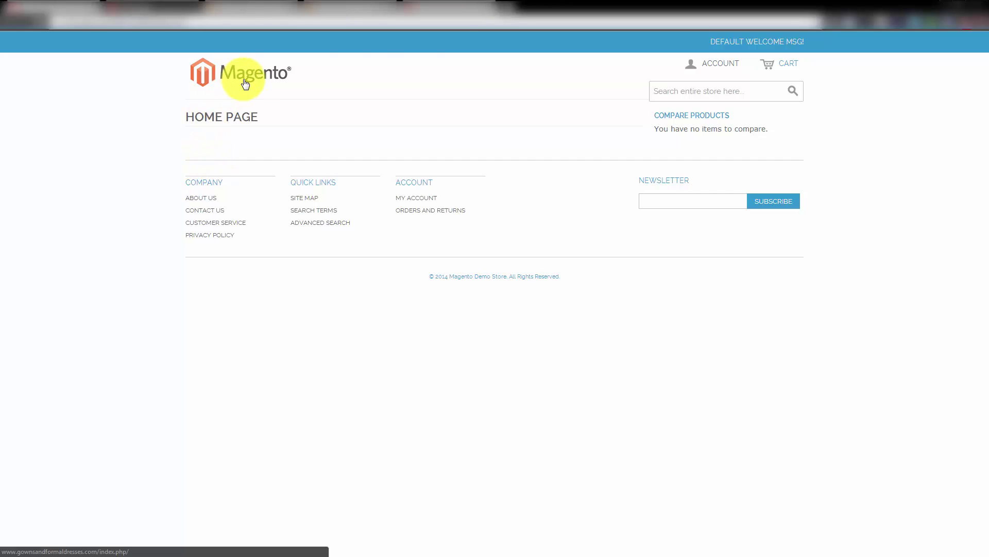
Switch to the Magento.com download tab and highlight the Sample Data 1.9.0.0 section
click(441, 10)
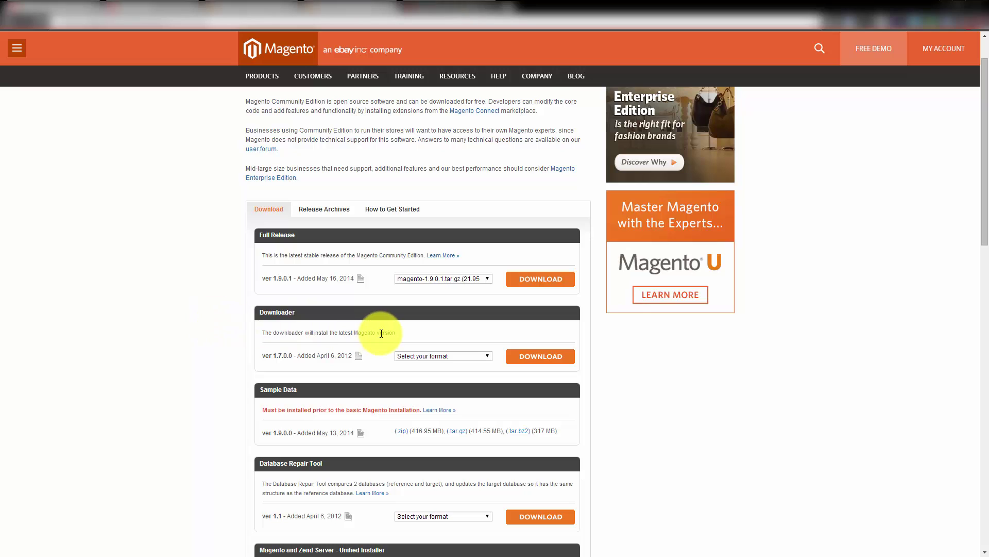
scroll(227, 384, down, 2)
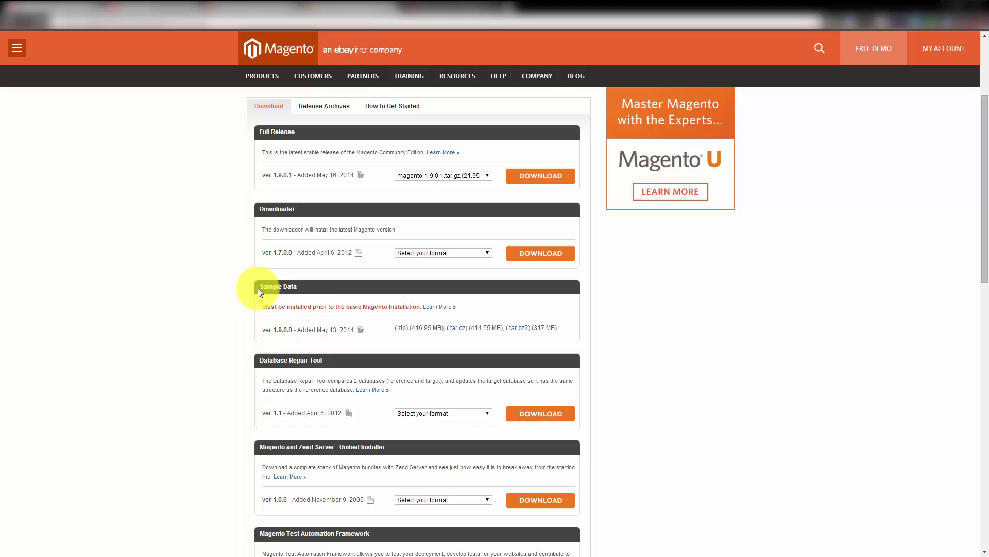
drag(260, 286, 318, 279)
click(316, 280)
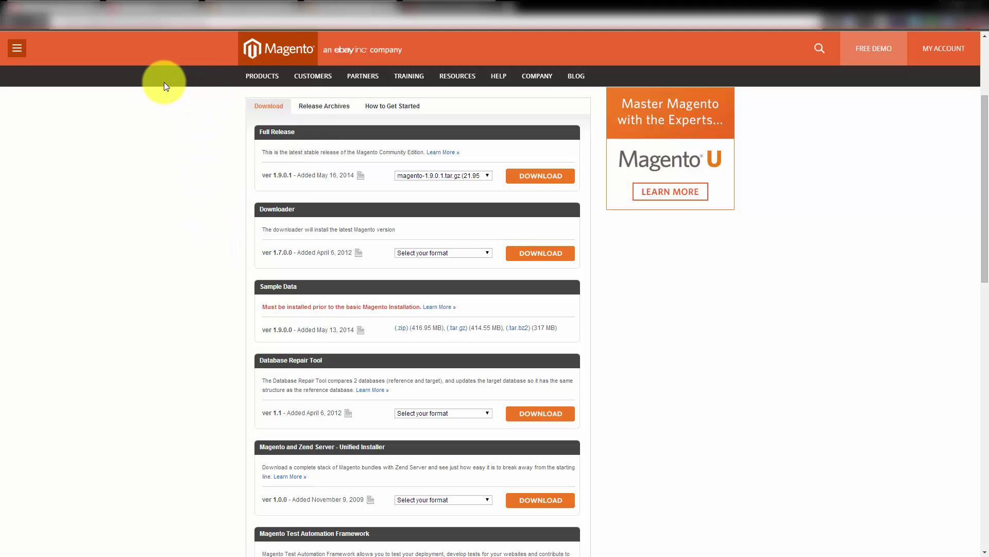
Switch back to the tab showing the new store's empty storefront home page
click(155, 8)
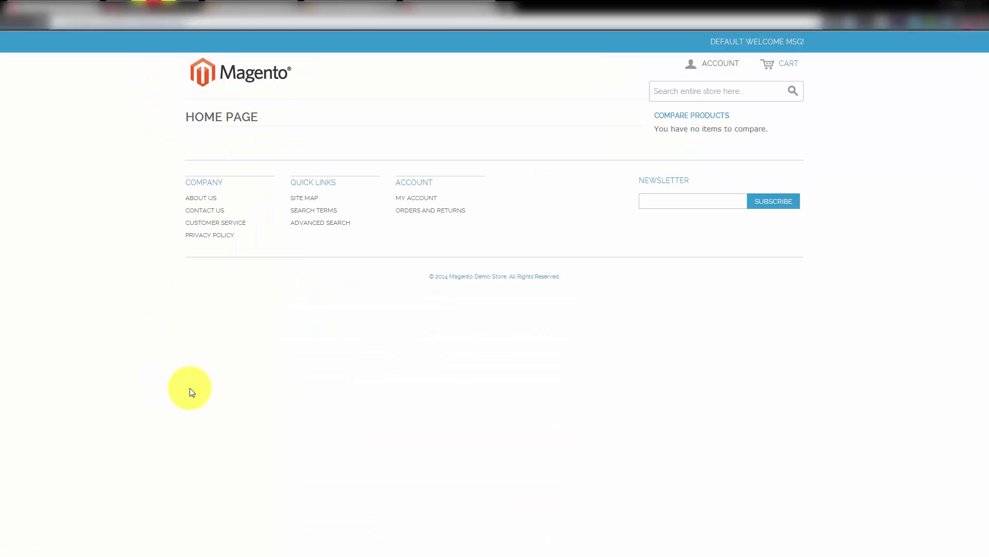